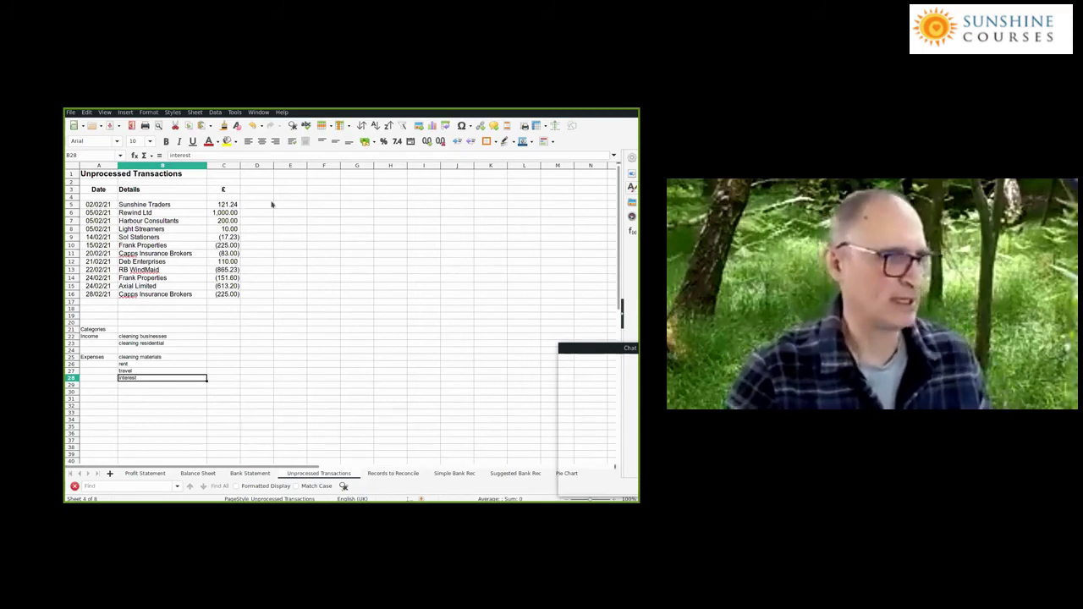
left_click(226, 204)
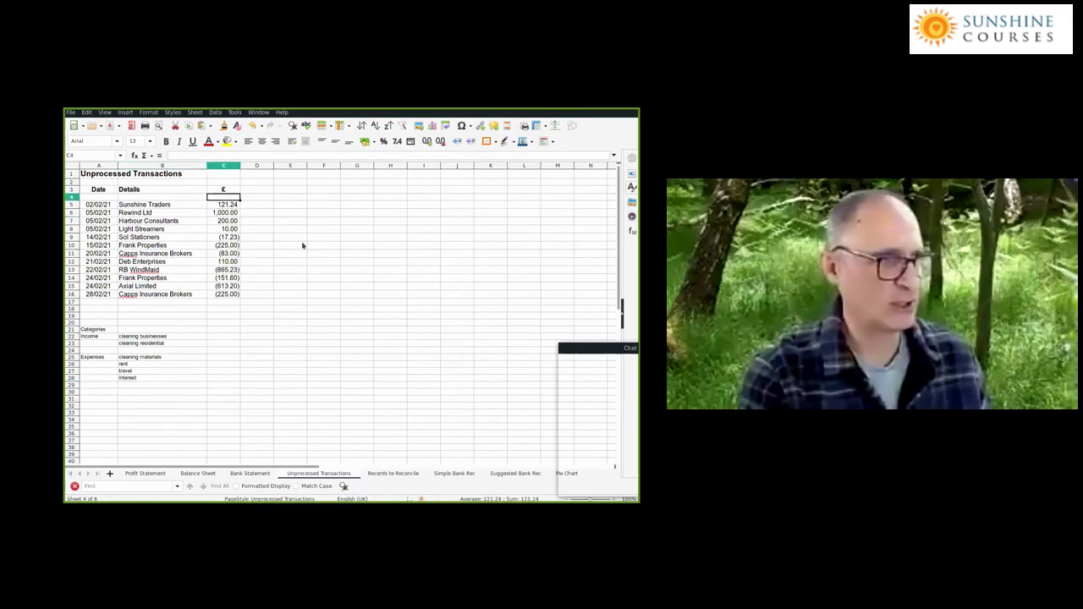
key("Right")
key("Up")
key("Down")
key("Left")
key("Down")
left_click(157, 337)
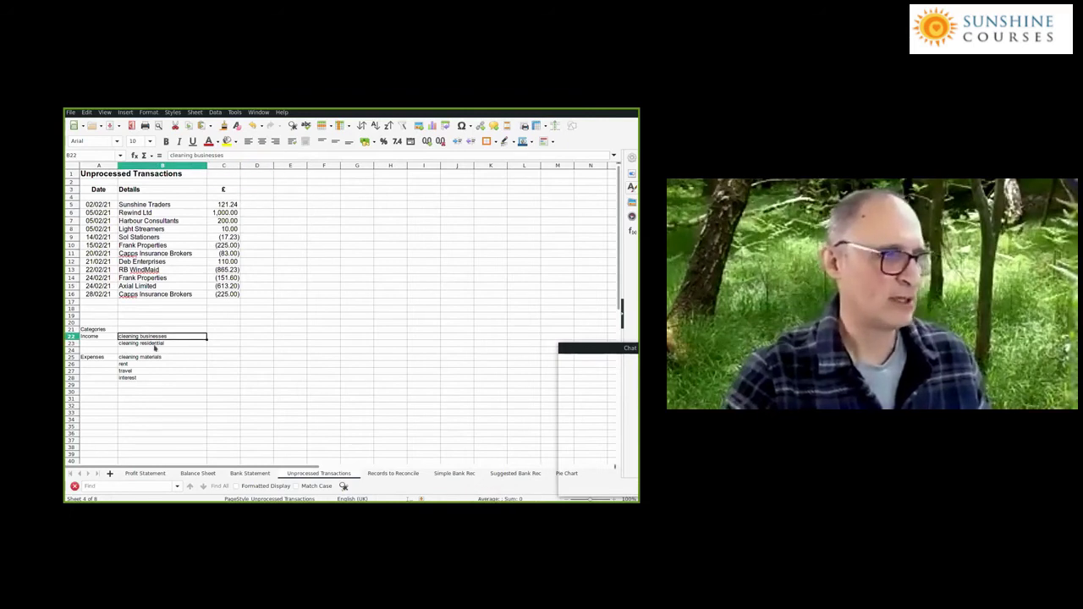
Enter the heading "Income" in cell D3, beside the £ column heading
left_click(267, 191)
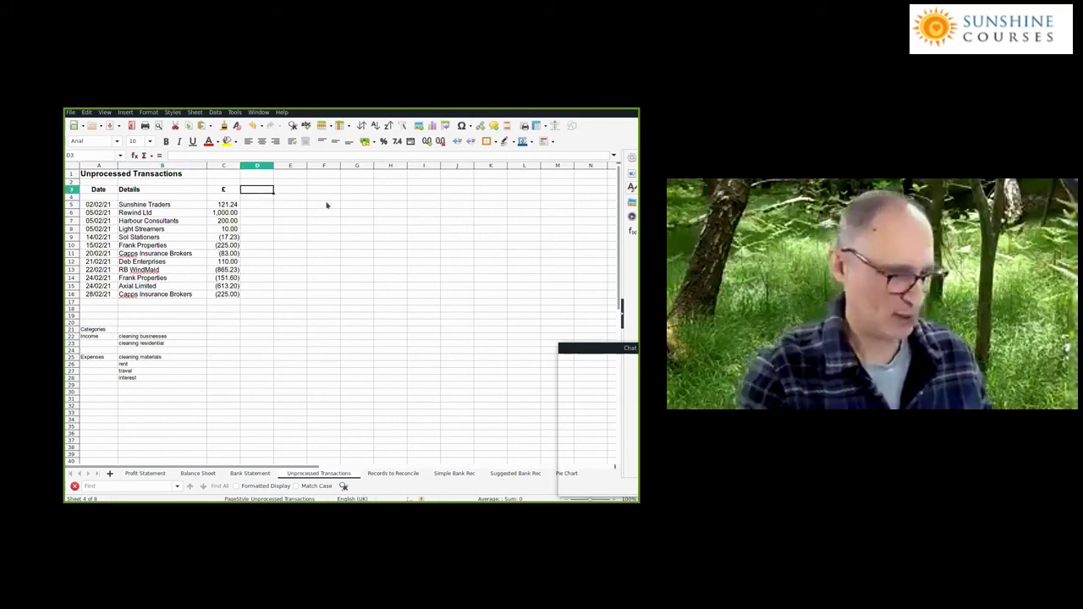
key("F2")
type("Income")
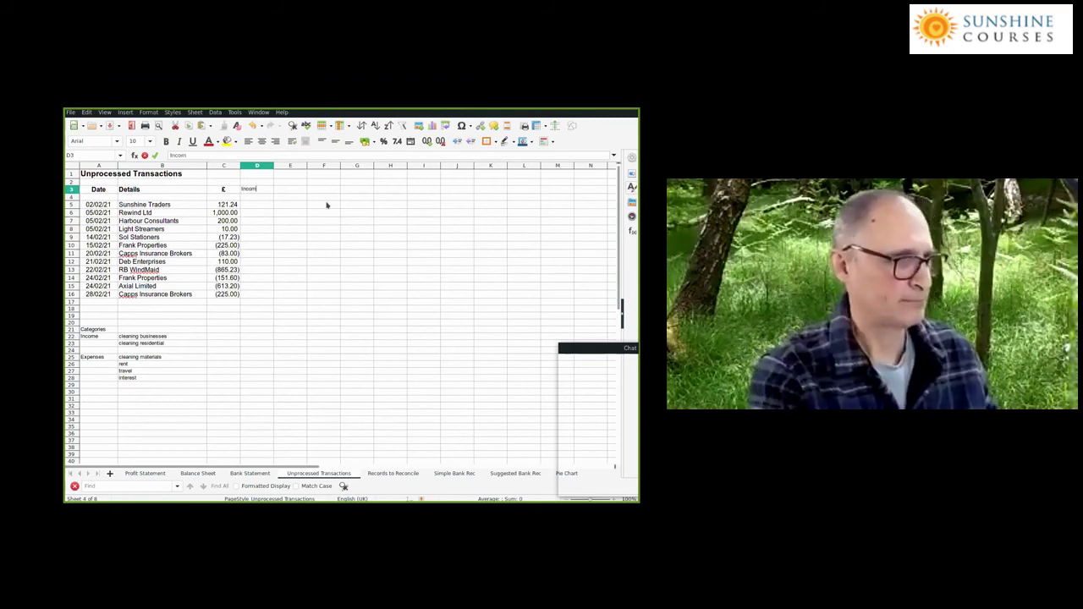
key("Return")
Enter the income category "Businesses" in cell D4, under the Income heading
key("F2")
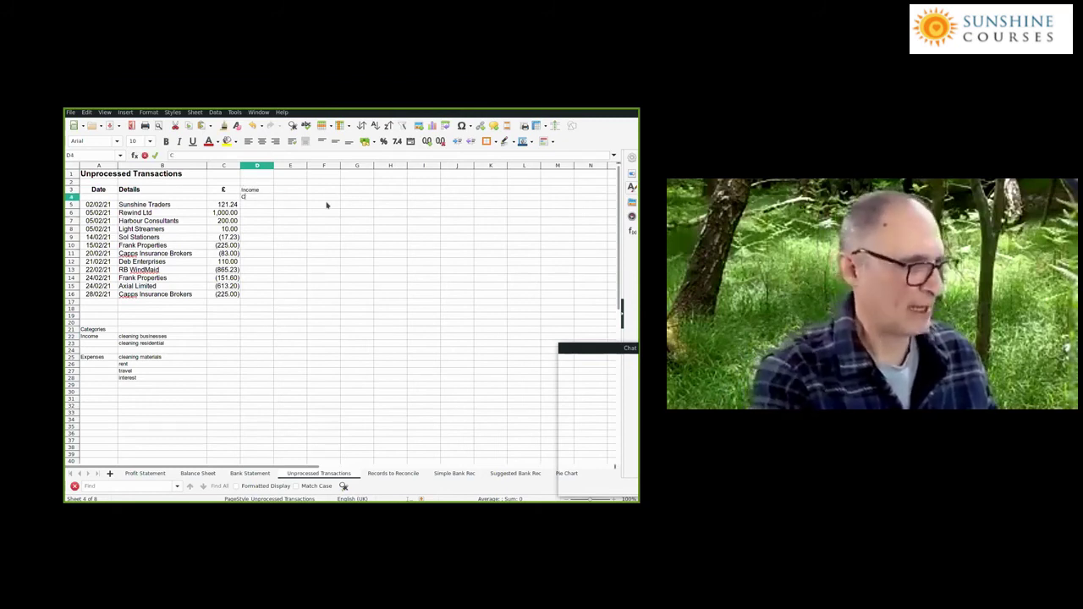
type("B")
key("BackSpace")
type("C")
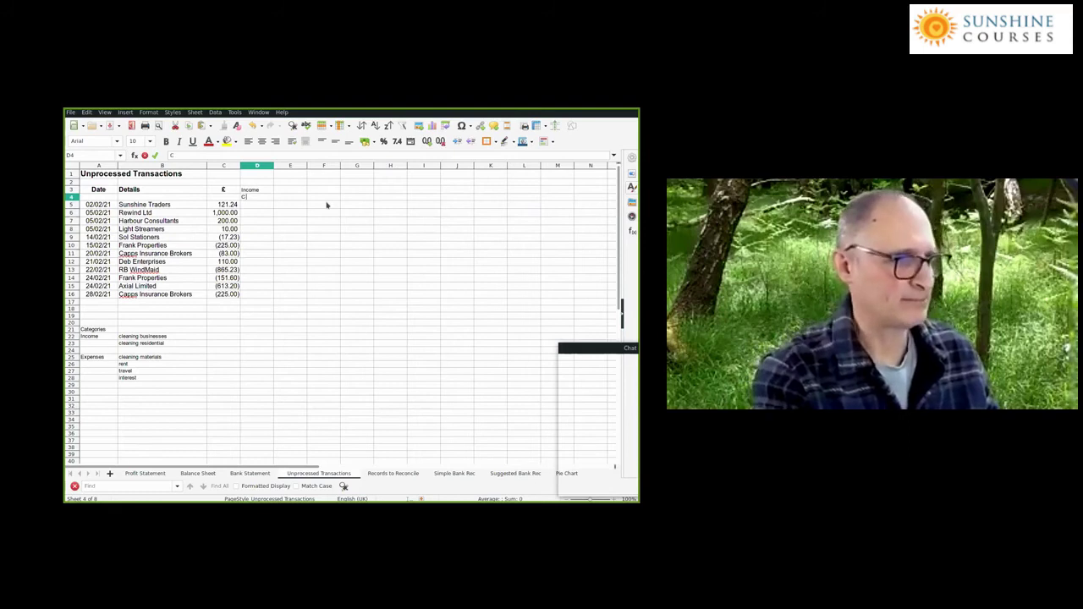
key("BackSpace")
type("B")
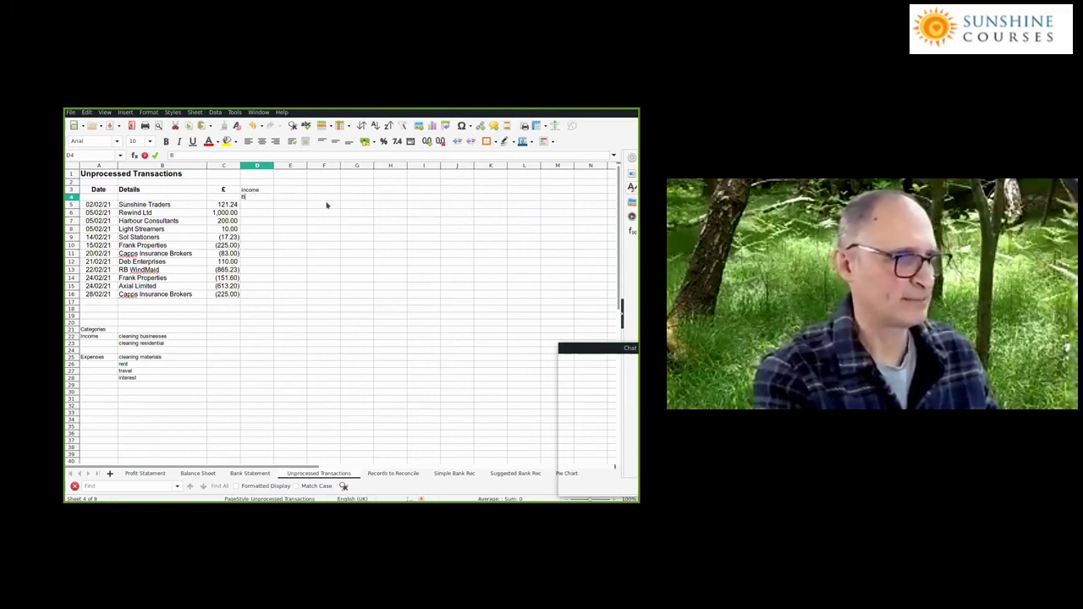
type("usinesses")
key("Return")
key("Up")
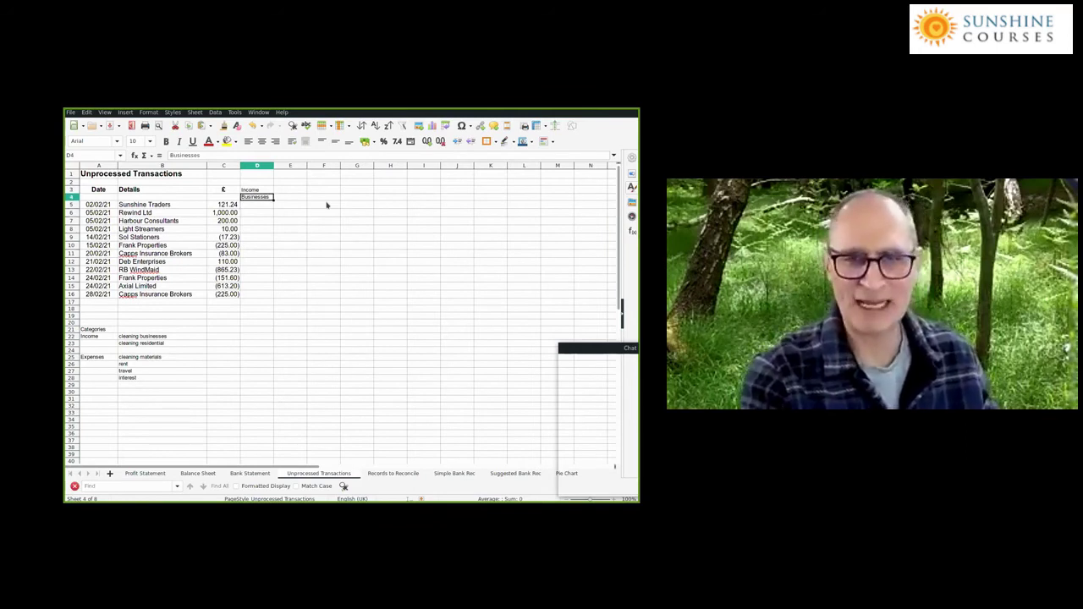
Enter the income category "Residential" in cell E4, beside Businesses
key("Right")
type("Residential")
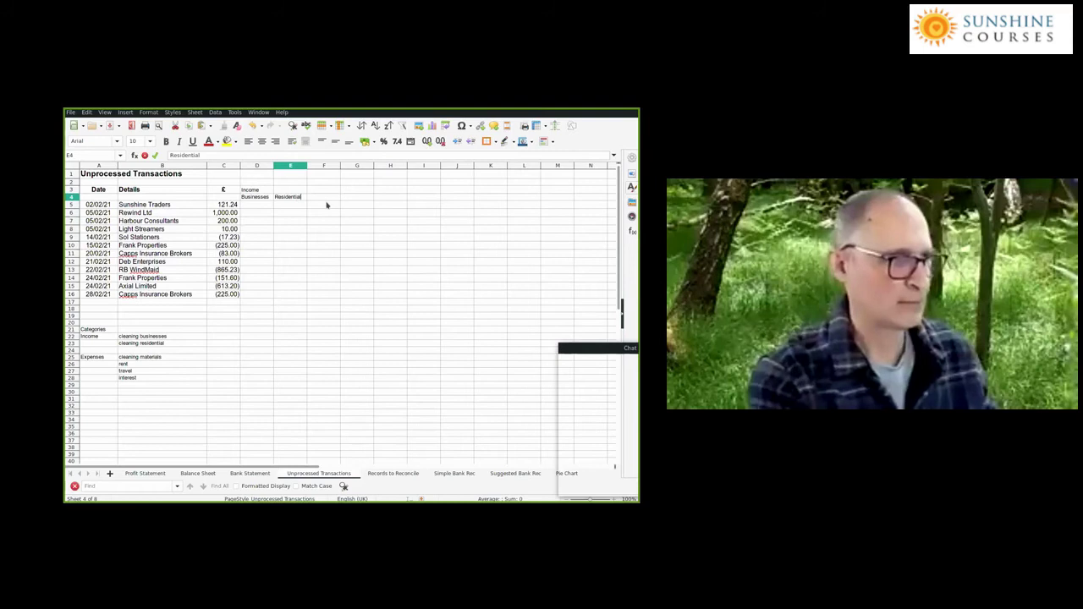
key("Return")
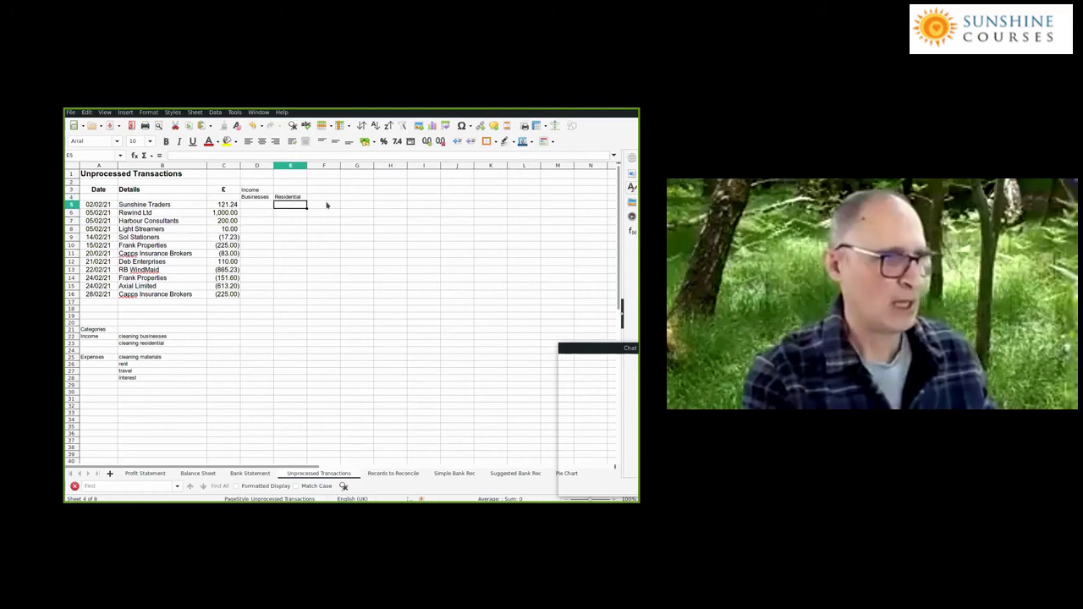
key("Up")
key("Left")
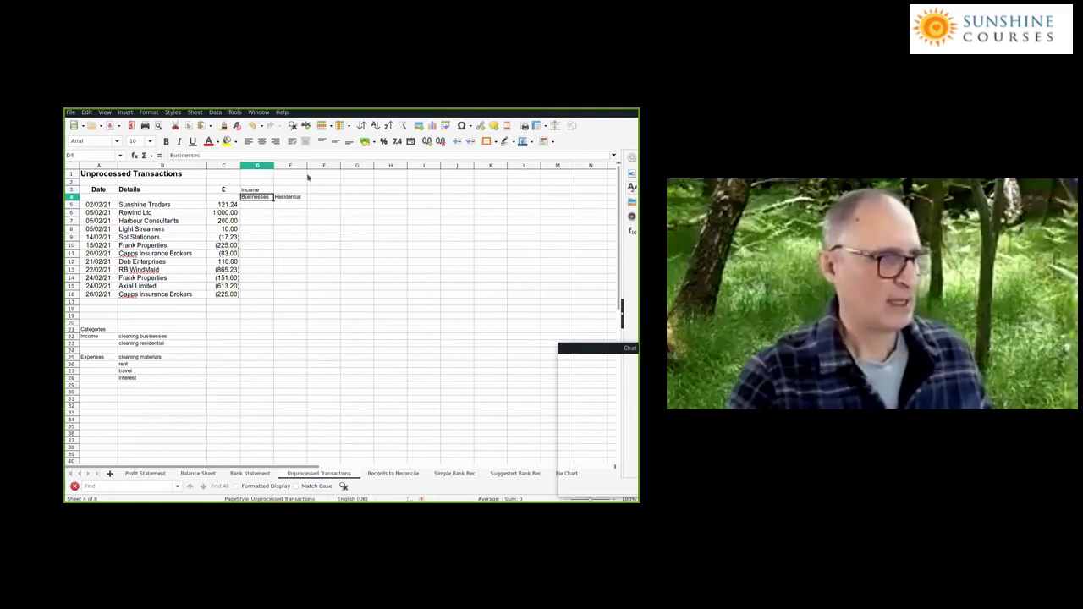
Assign the Sunshine Traders receipt to Businesses by entering the formula =C5 in cell D5
left_click(249, 206)
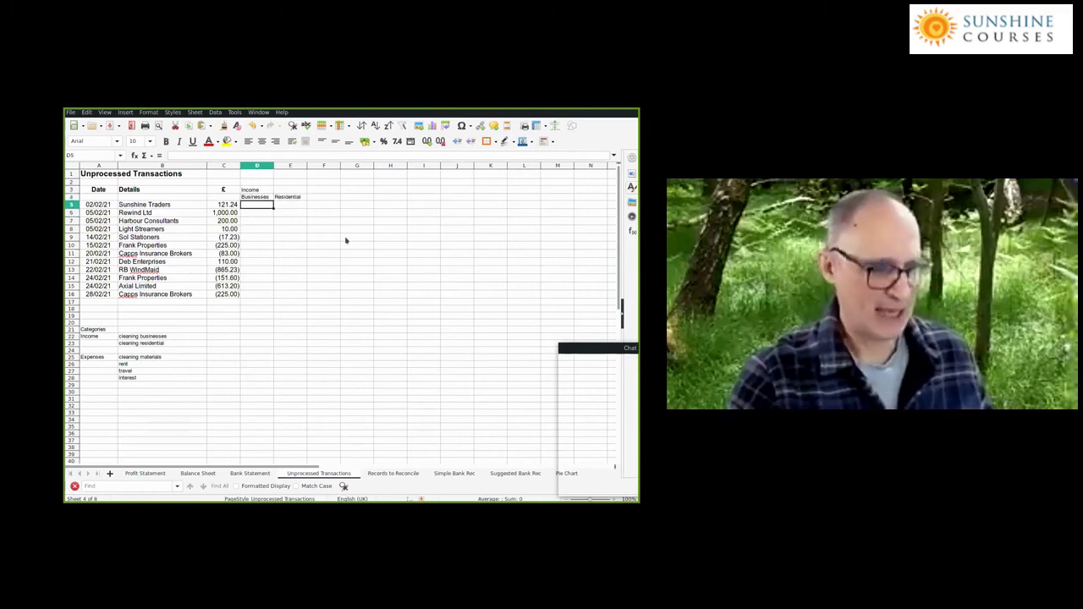
key("Left")
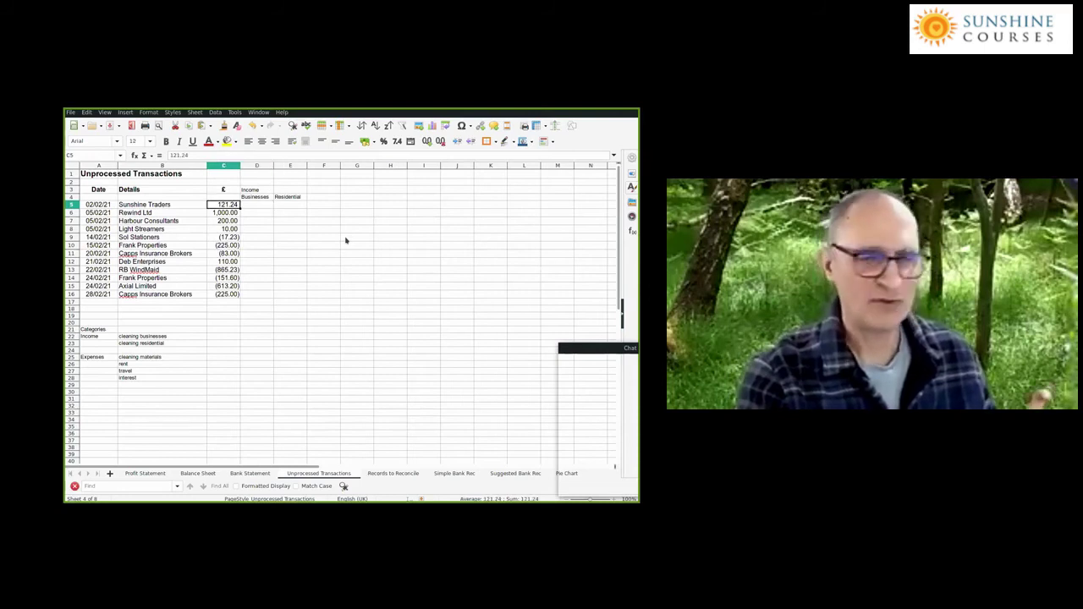
key("Right")
key("Right")
key("Left")
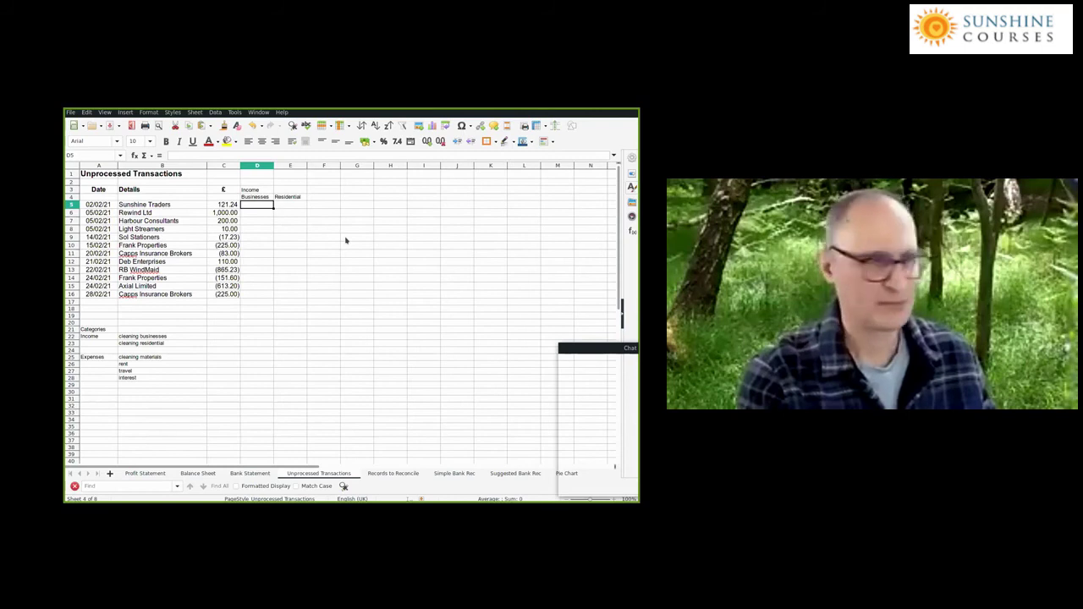
key("Left")
key("Right")
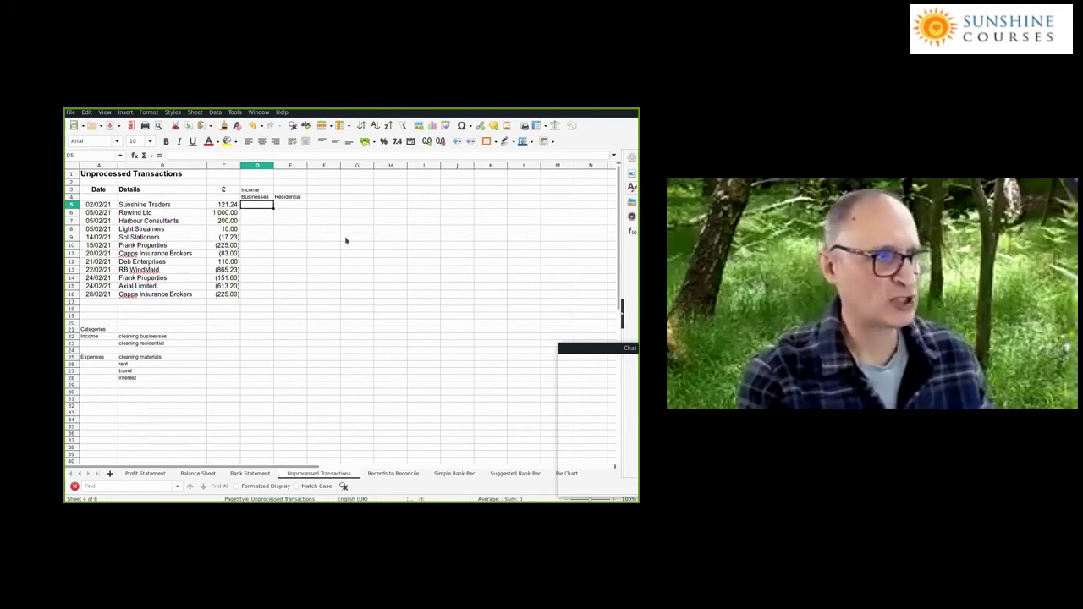
type("=C5")
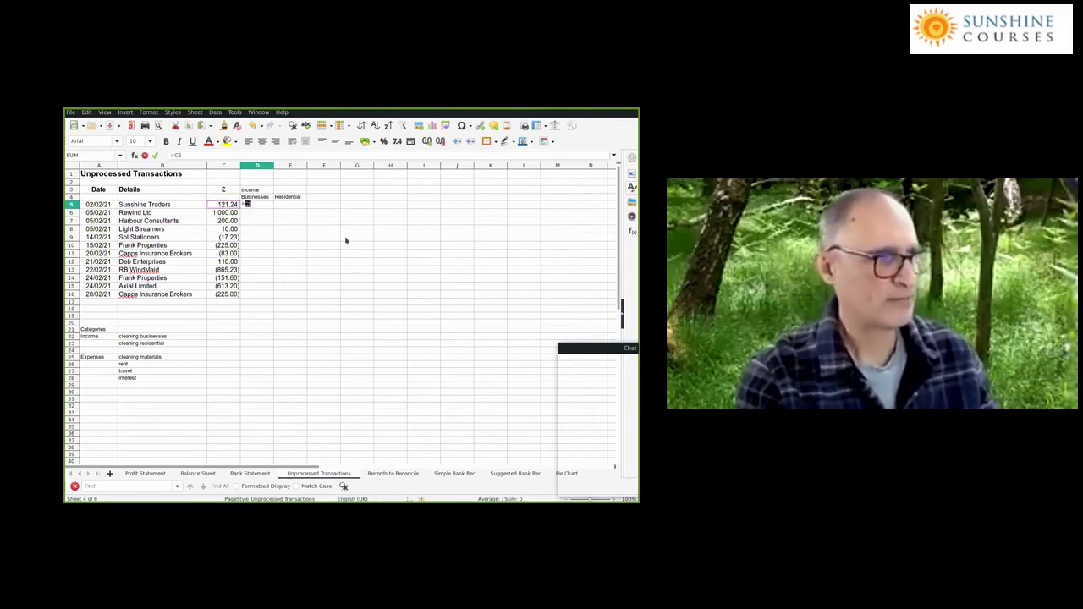
key("Return")
key("Up")
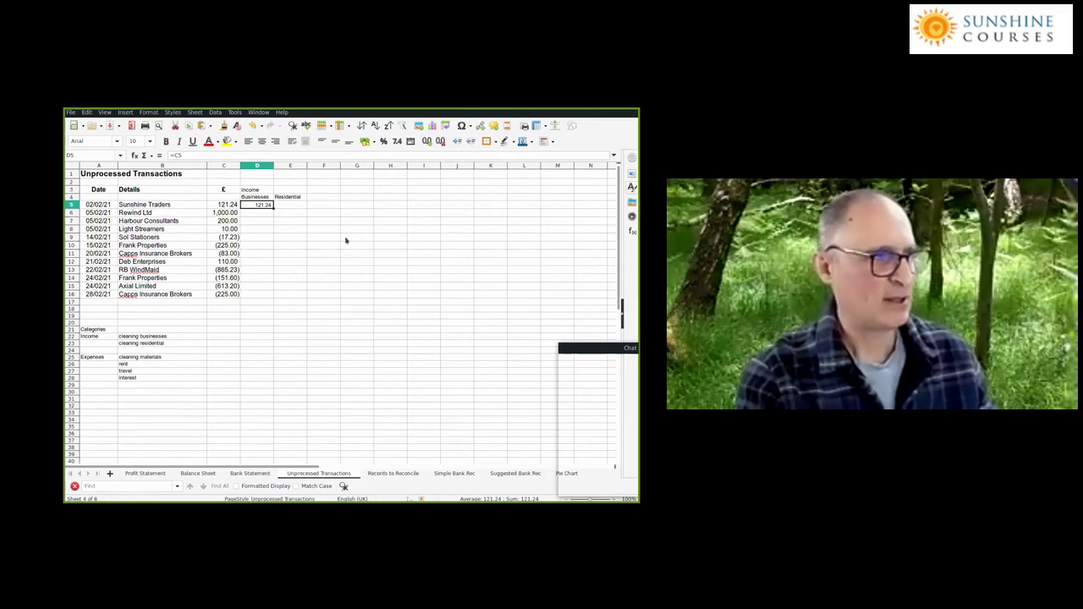
key("Left")
key("Right")
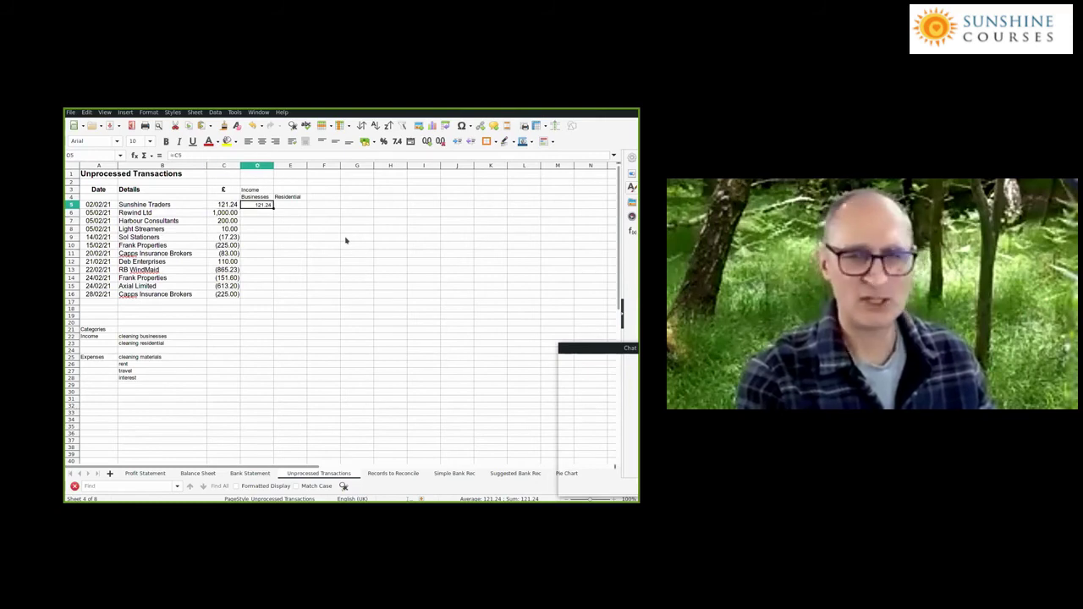
Copy the formula in D5 to D6 to assign the Rewind Ltd receipt to Businesses
key("Down")
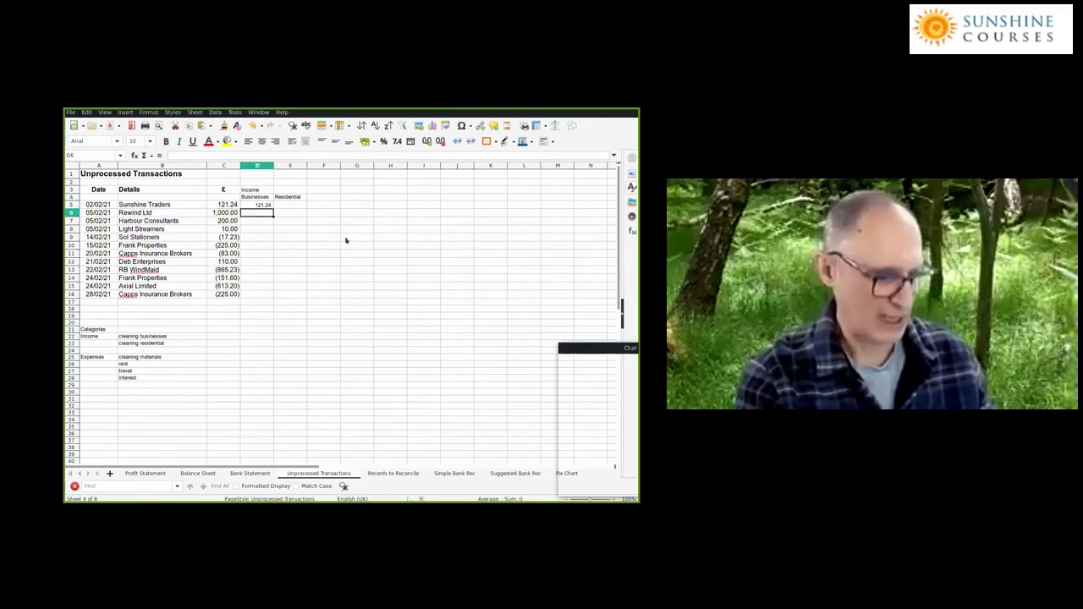
type("b")
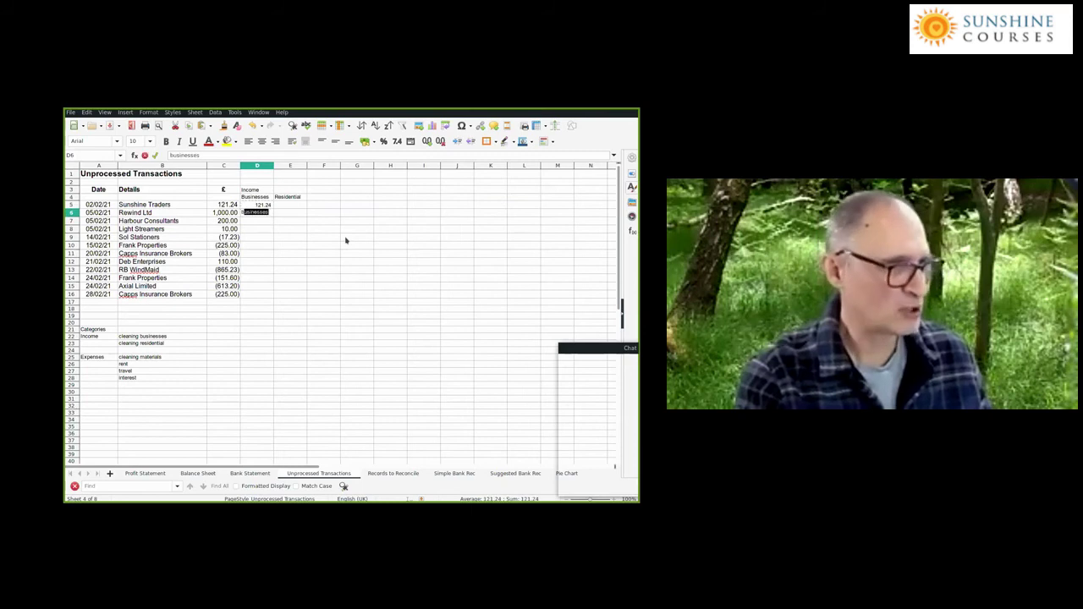
key("Escape")
key("Up")
key("ctrl+c")
key("Down")
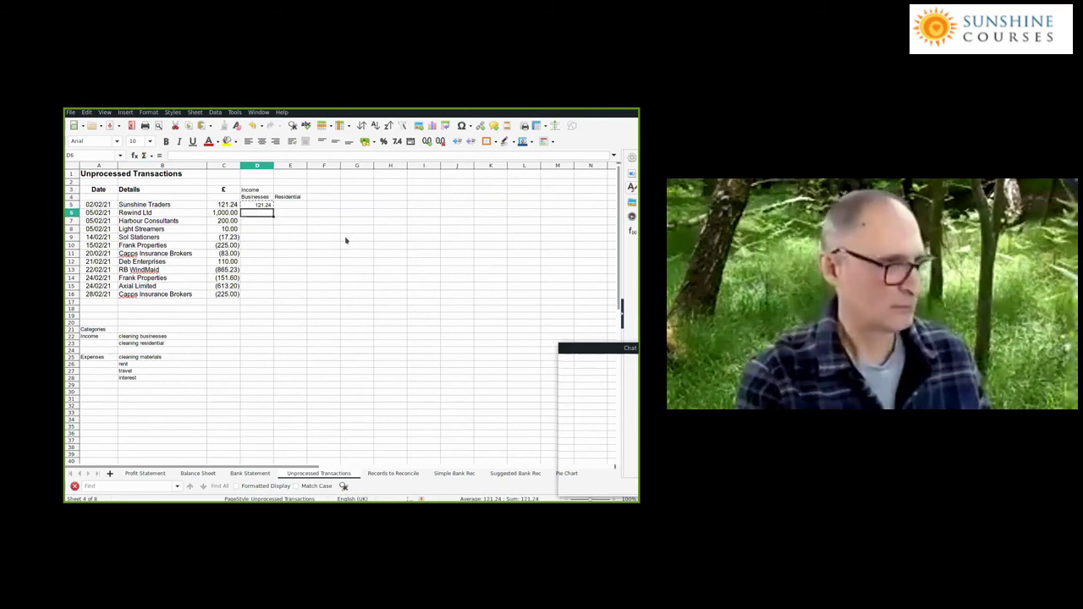
key("ctrl+v")
Assign the Harbour Consultants receipt to Residential by entering the formula =C7 in cell E7
key("Down")
key("Right")
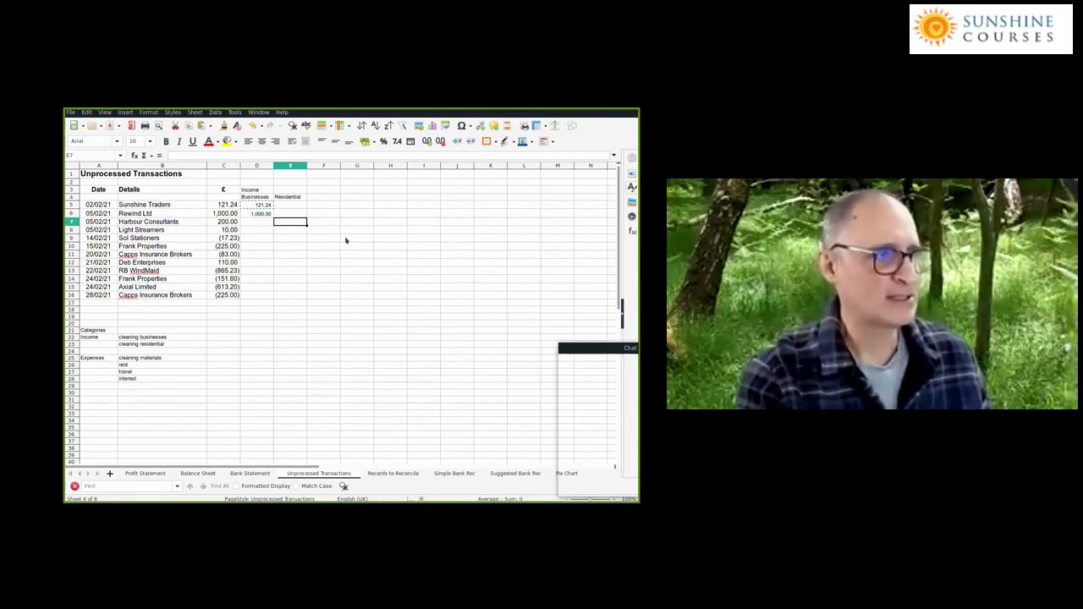
type("=C7")
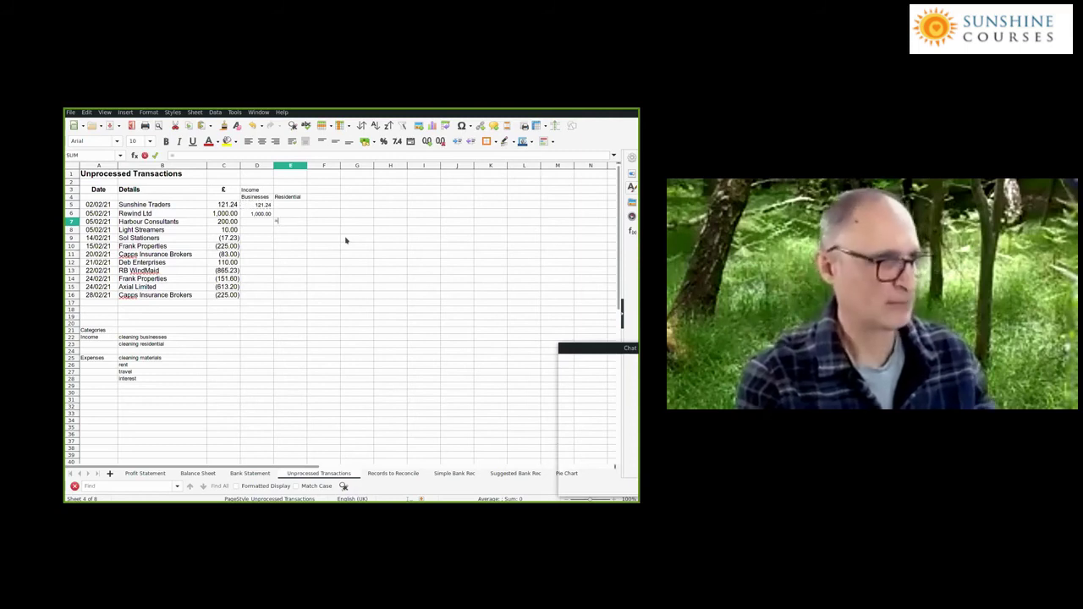
key("Return")
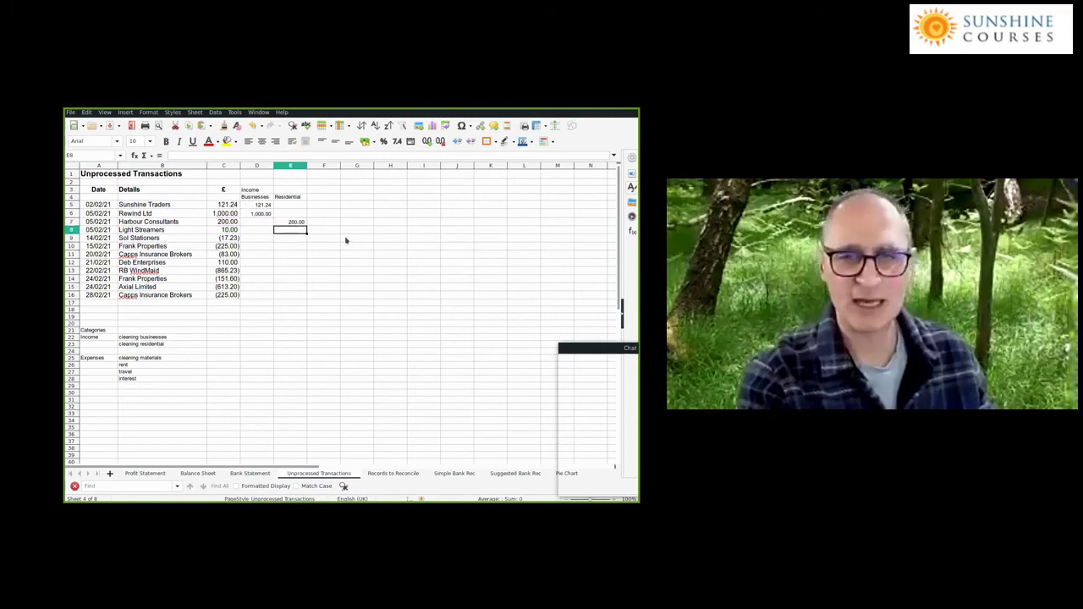
Assign the Light Streamers receipt to Residential by entering the formula =C8 in cell E8
key("Up")
key("Left")
key("Down")
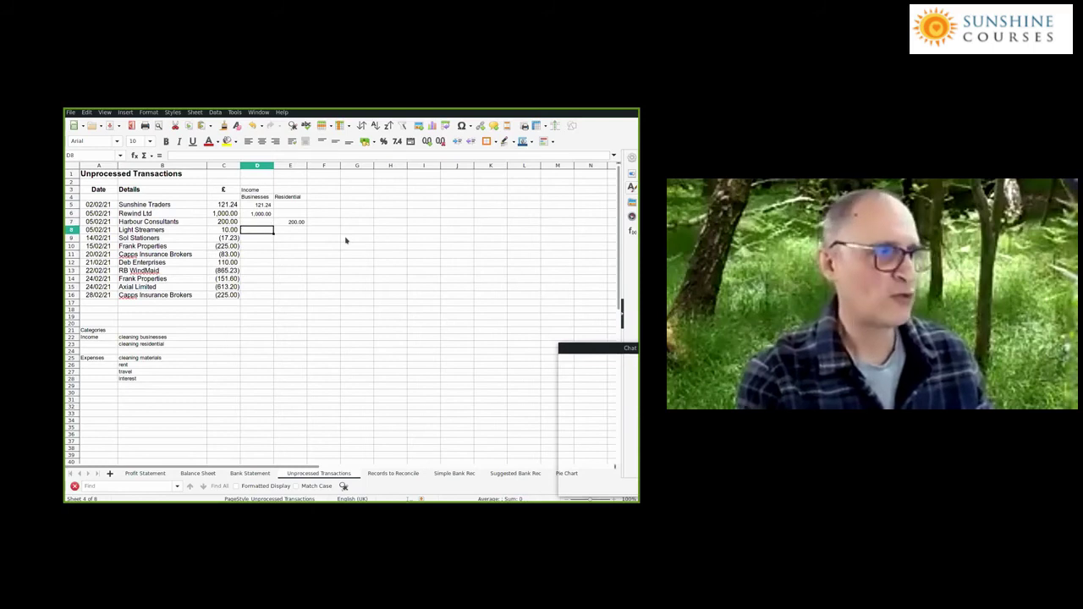
key("Right")
type("=C8")
key("Return")
Enter 0 under Residential in the Deb Enterprises row, cell E12
key("Left")
key("Left")
key("Down")
key("Down")
key("Down")
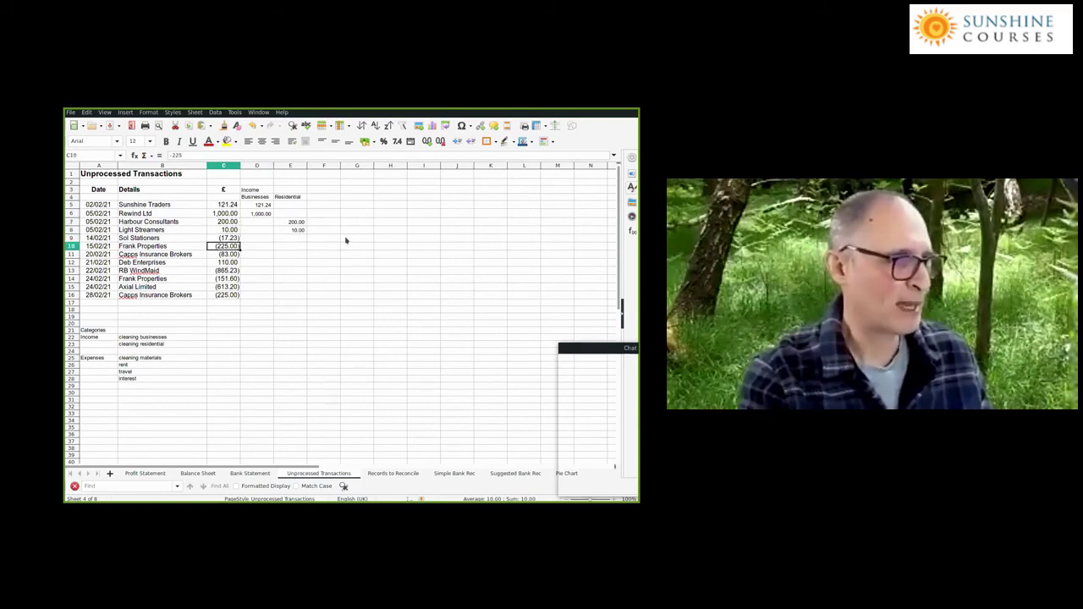
key("Right")
key("Right")
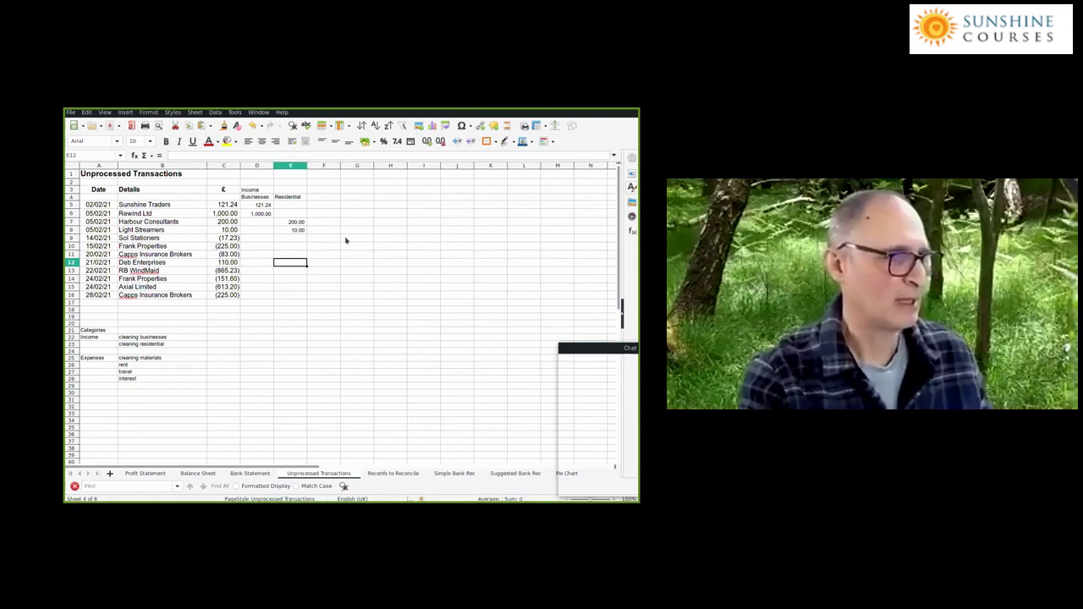
type("0")
key("Return")
Total the £ column in cell C18 with the formula =SUM(C5:C17)
key("Down")
key("Down")
key("Down")
key("Down")
key("Left")
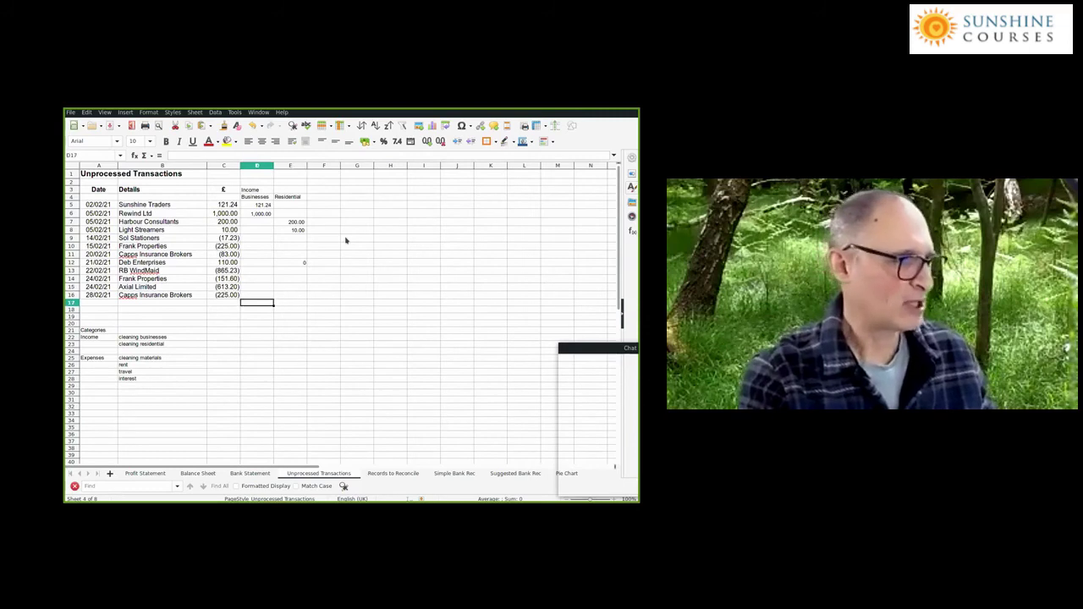
key("Down")
key("Left")
type("=sum(")
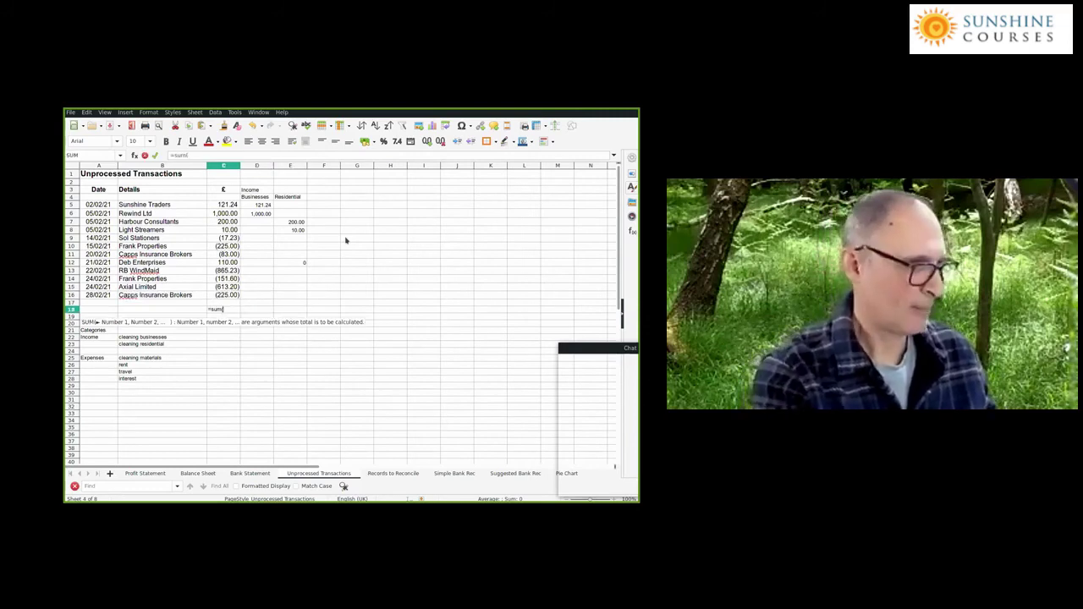
key("Up")
key("shift+Up")
key("shift+Up")
key("shift+Up")
key("shift+Up")
key("shift+Up")
key("shift+Up")
key("shift+Up")
key("shift+Up")
key("shift+Up")
key("shift+Up")
key("shift+Up")
key("shift+Up")
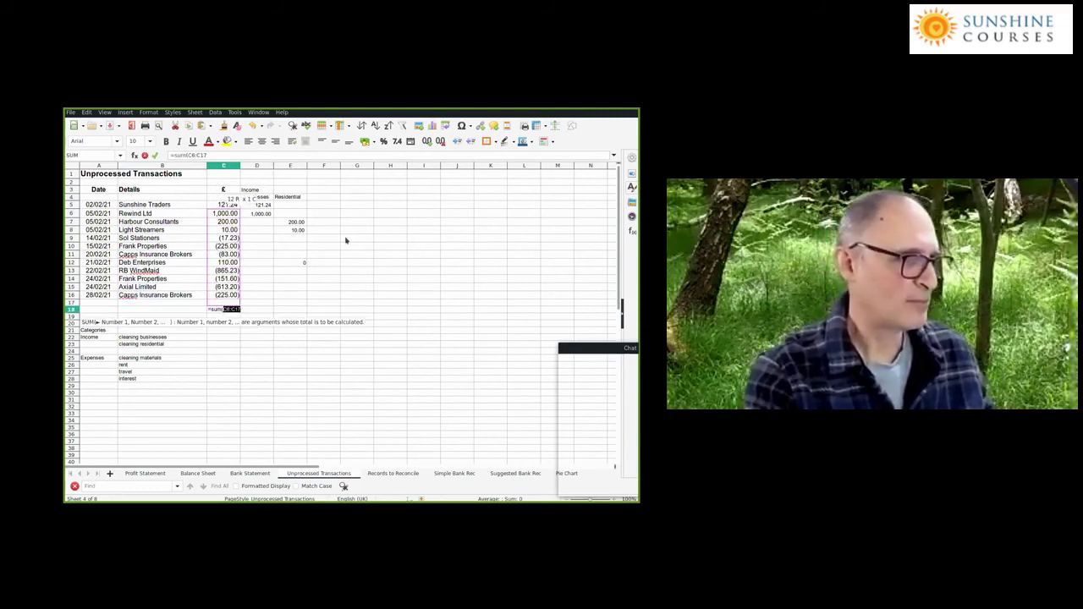
key("Return")
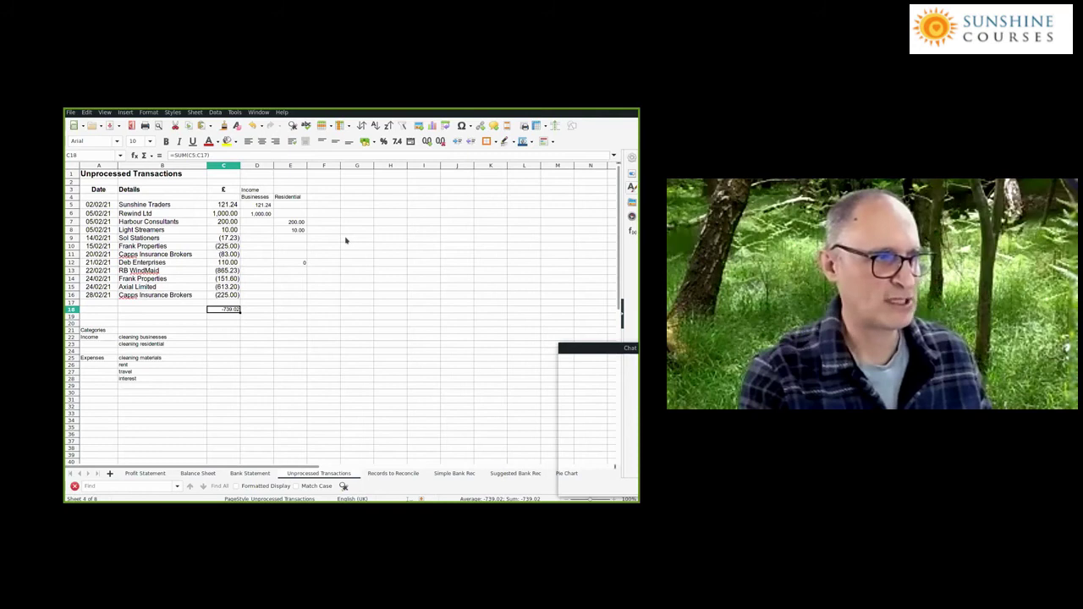
Copy the total formula from C18 to D18 and E18, and select both income category totals
key("ctrl+c")
key("Right")
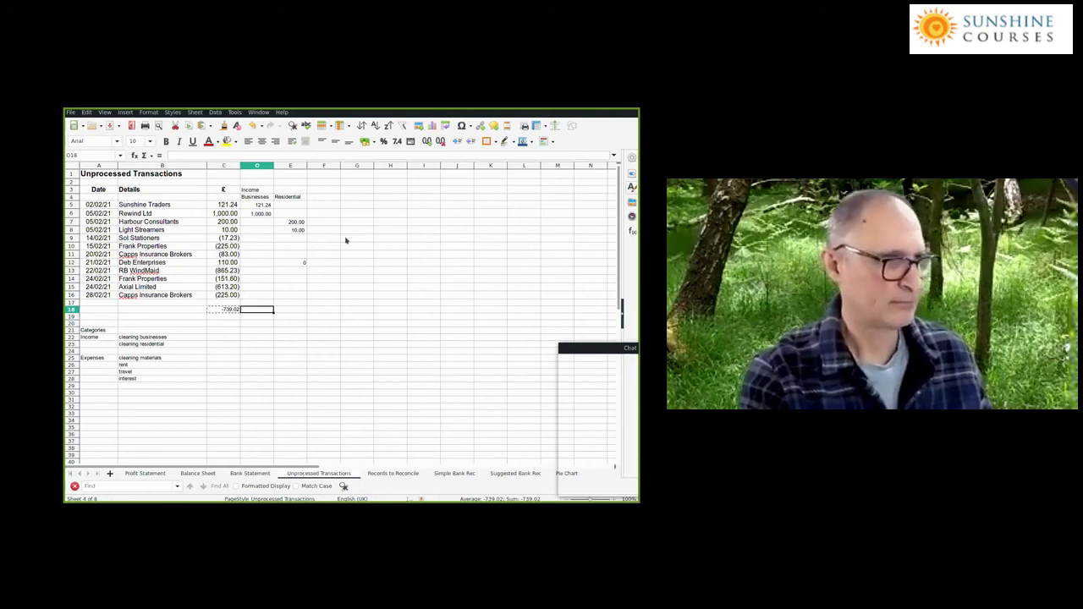
key("ctrl+v")
key("Right")
key("ctrl+v")
key("Left")
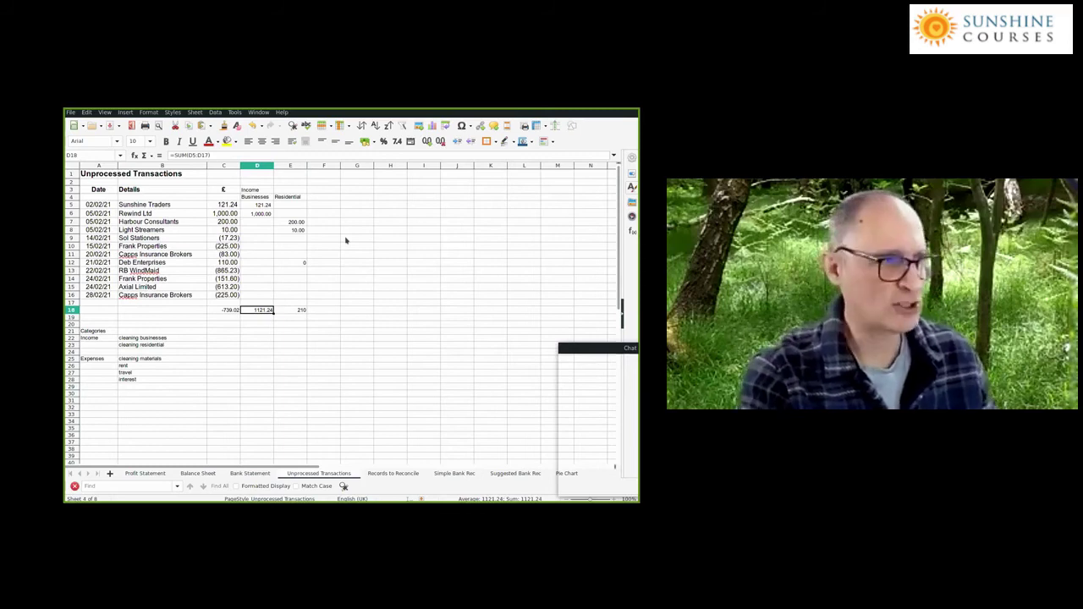
key("Right")
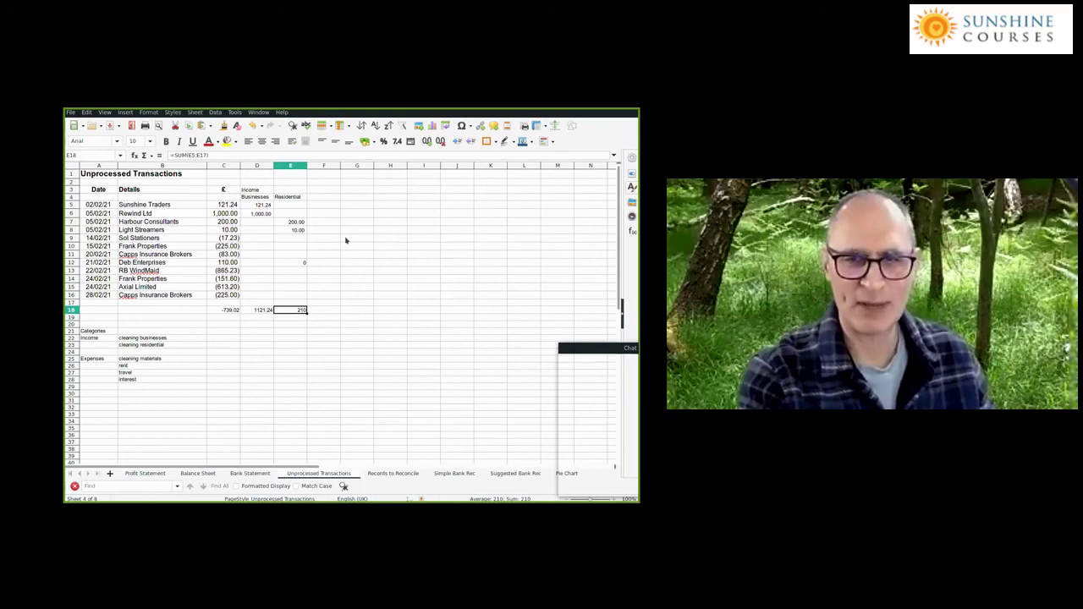
key("shift+Left")
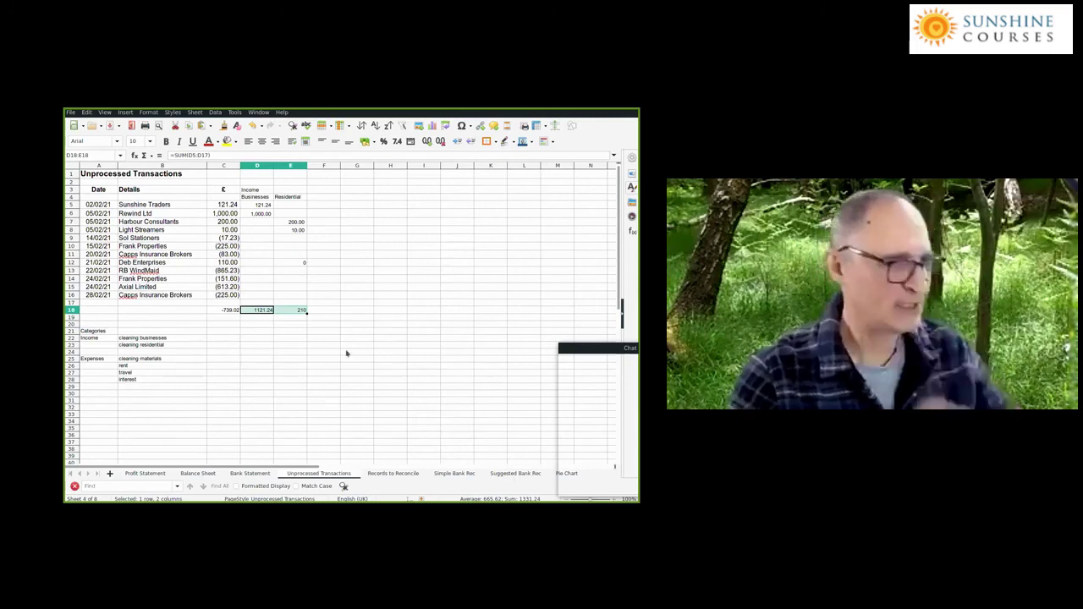
Enter the heading Expenses in cell G3
left_click(318, 312)
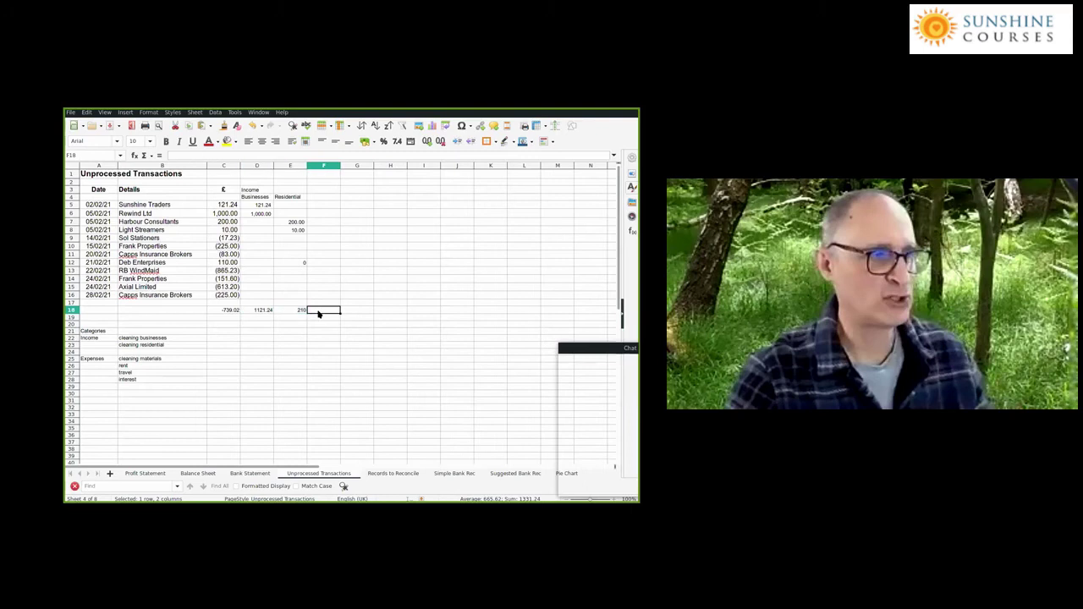
left_click(348, 189)
type("Expenses")
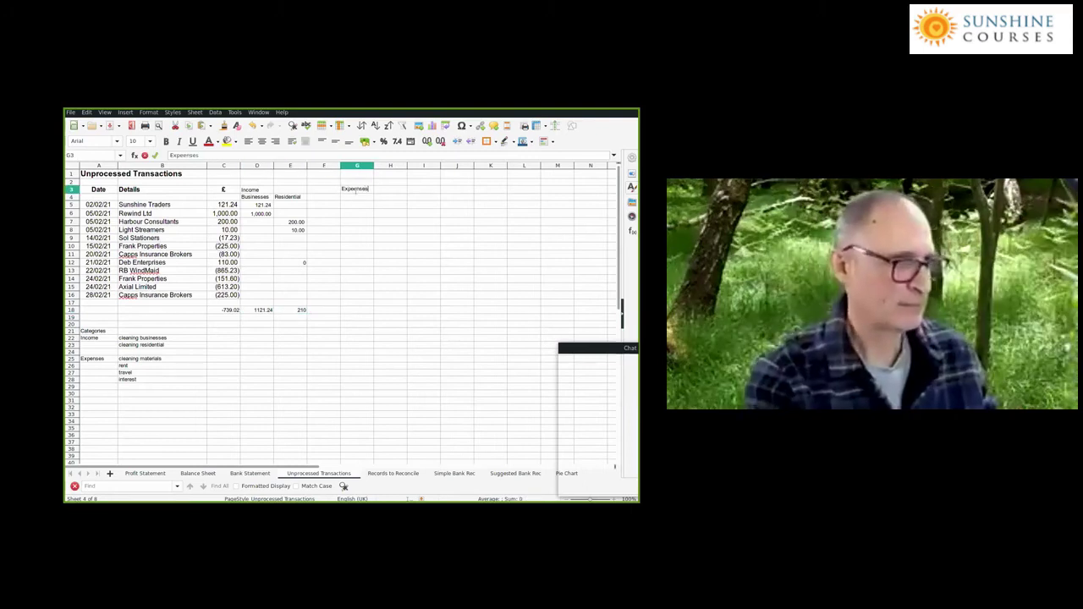
left_click(357, 213)
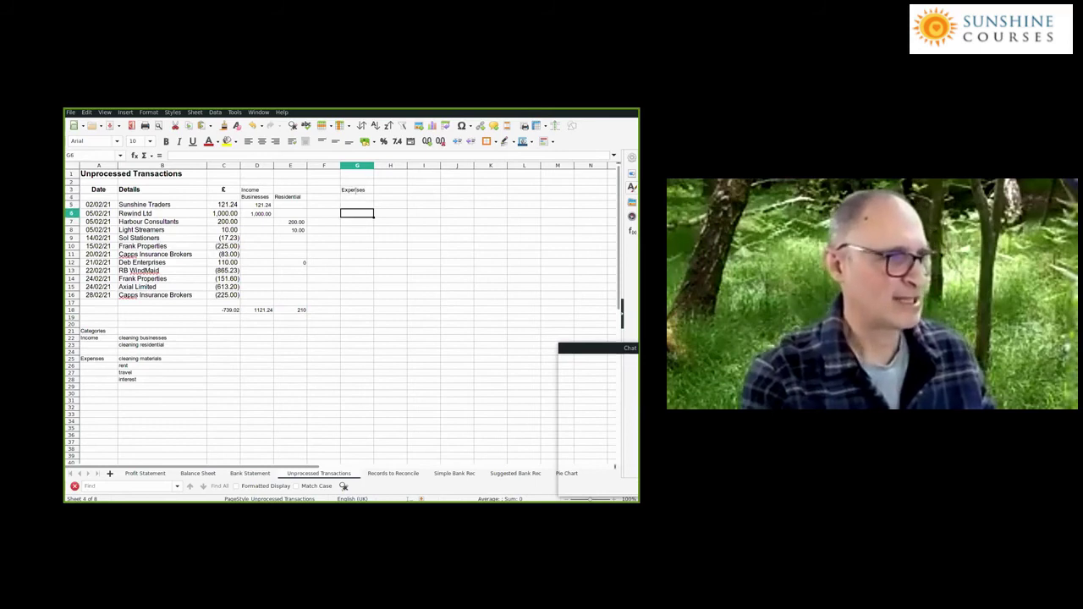
Label the first expense column Rent in cell G4
left_click(356, 198)
type("Rent")
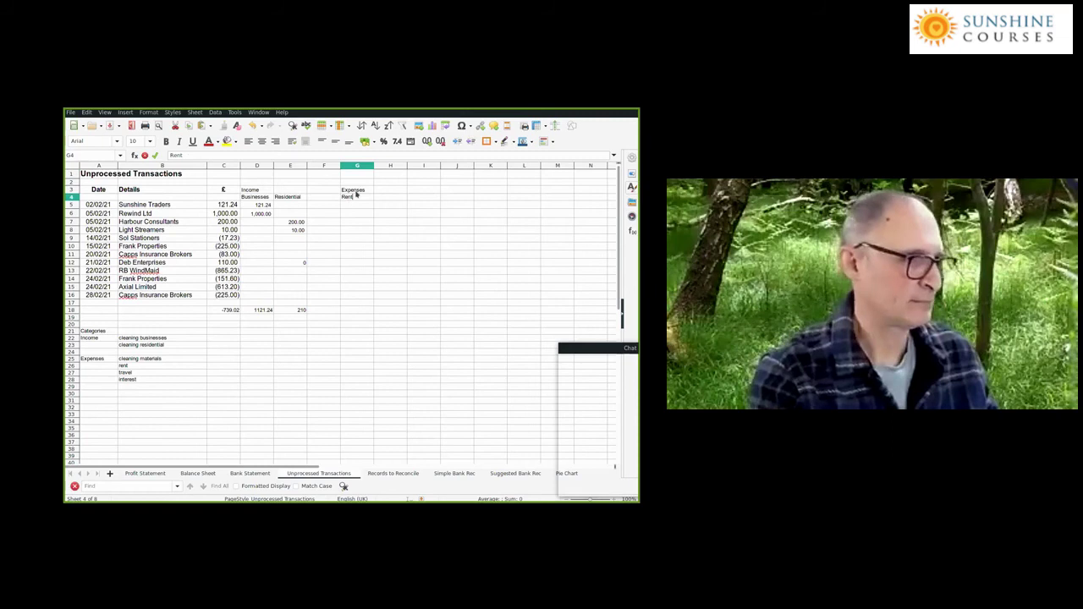
key("Return")
Label the expense category columns Materials, Rent and Other in cells G4, H4 and I4
left_click(357, 195)
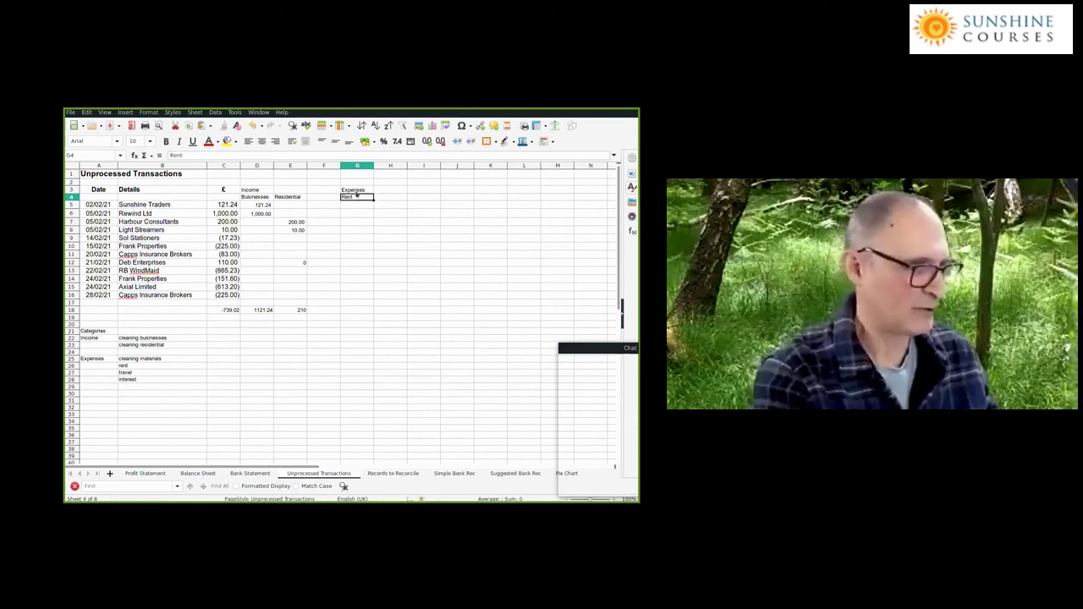
type("Materials")
key("Tab")
type("Rent")
key("Tab")
type("Other")
key("Down")
key("Down")
key("Left")
key("Left")
key("Down")
key("Down")
key("Down")
key("Right")
key("Left")
key("Right")
type("=")
key("Left")
key("Left")
key("Left")
key("Left")
key("Left")
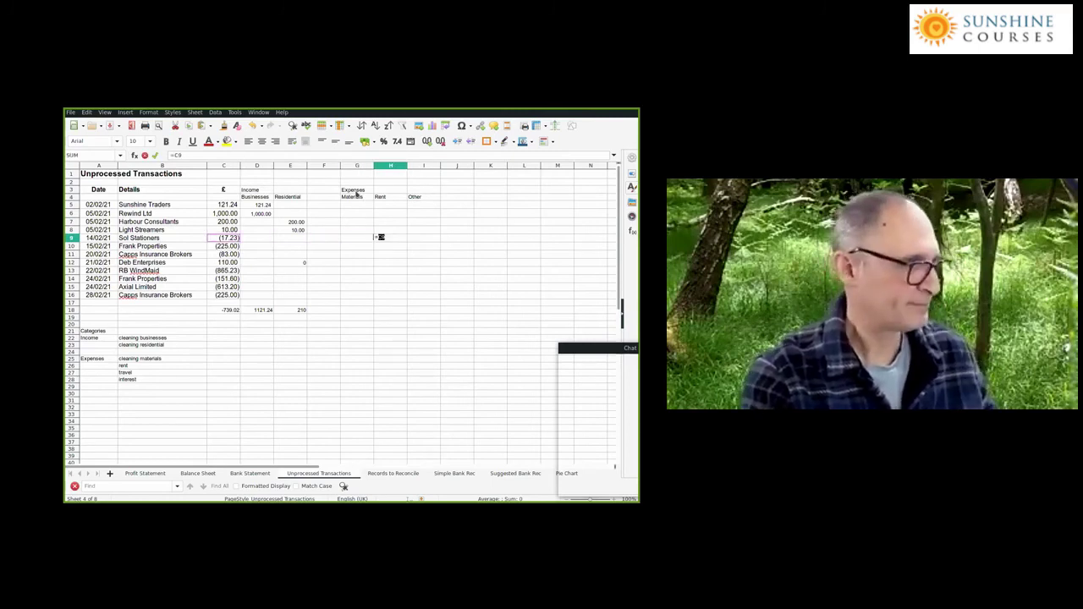
key("Escape")
Assign the 15/02/21 Frank Properties payment to Rent with the formula =C10 in cell H10
key("Down")
type("=")
key("Left")
key("Left")
key("Left")
key("Left")
key("Left")
key("Return")
Assign the RB WindMaid payment to Materials with the formula =C13 in cell G13
key("Down")
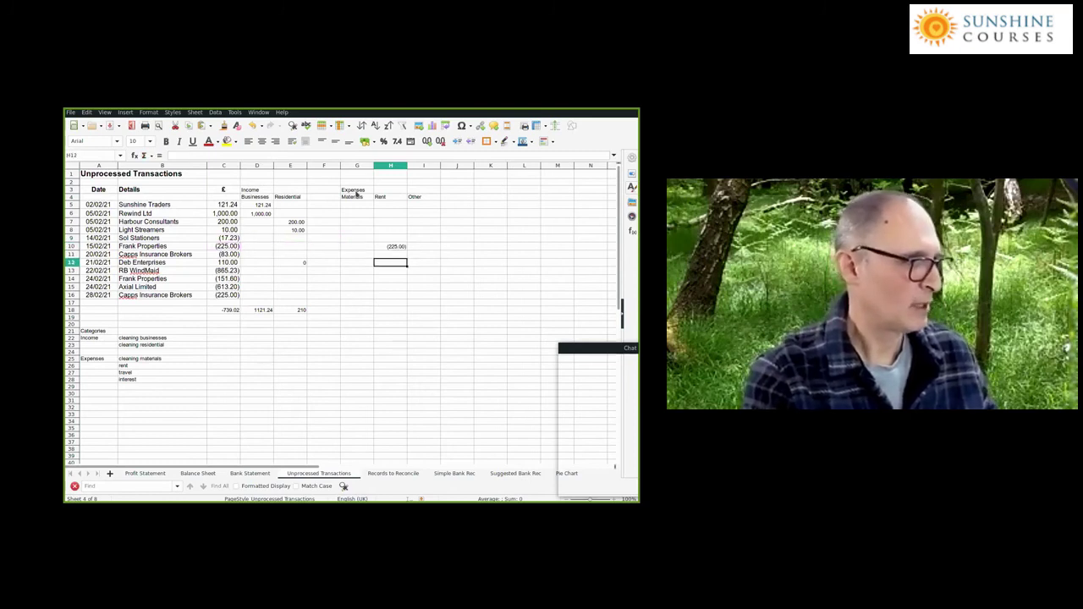
key("Left")
key("Down")
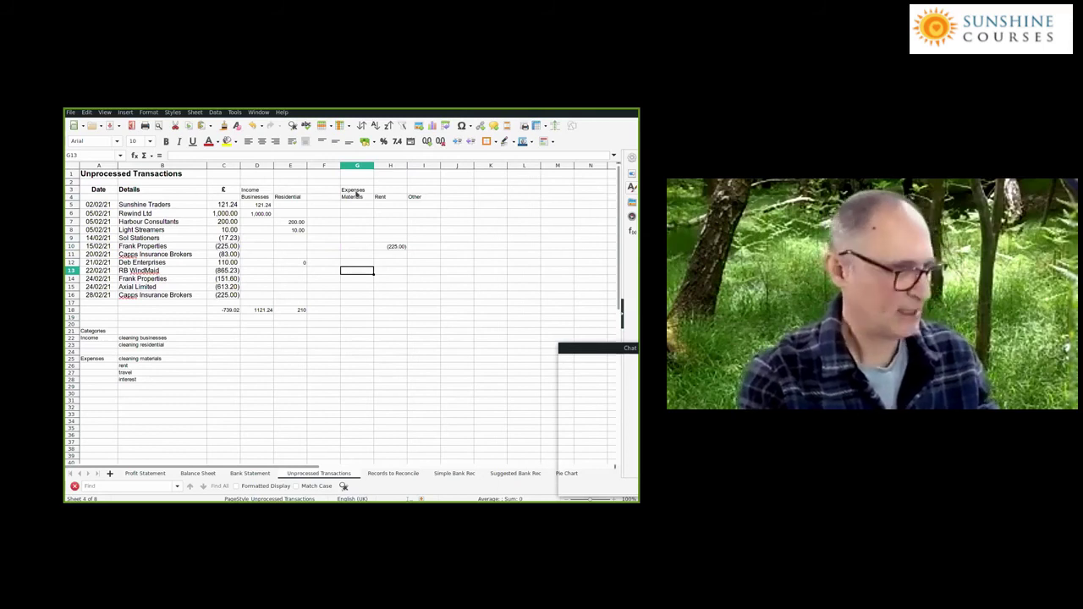
type("=")
key("Left")
key("Left")
key("Left")
key("Left")
key("Return")
Assign the Sol Stationers payment to Other with the formula =C9 in cell I9
key("Up")
key("Up")
key("Up")
key("Up")
key("Up")
key("Right")
key("Right")
type("=")
key("Left")
key("Left")
key("Left")
key("Left")
key("Left")
key("Left")
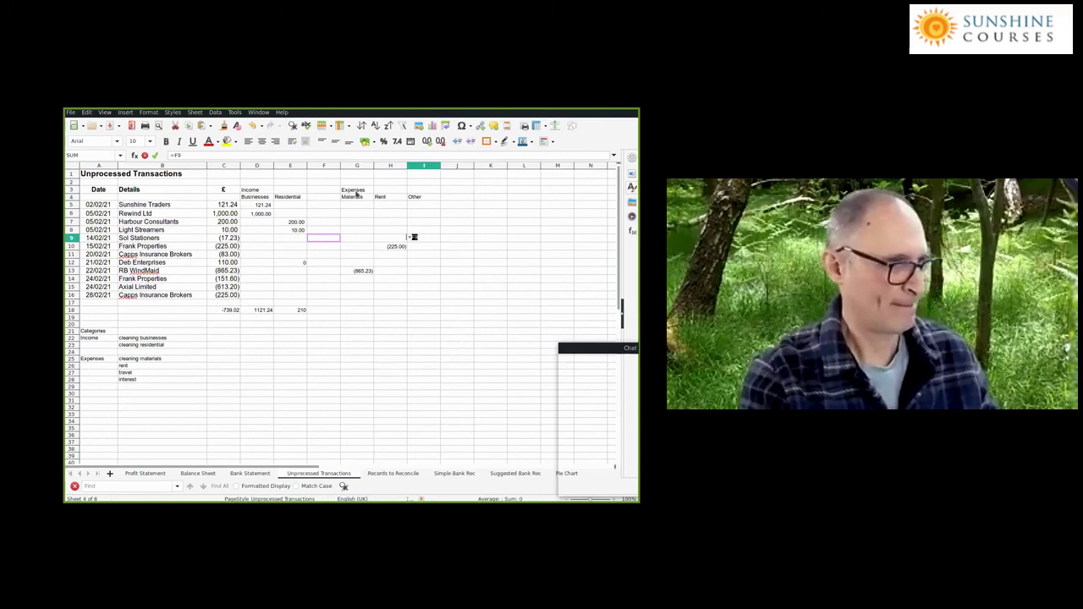
key("Return")
Copy the formula from I9 into cells I11 and I12 of the Other column
key("Up")
key("ctrl+c")
key("Down")
key("Down")
key("shift+Down")
key("ctrl+v")
Paste the copied Other formula into cells I14 to I16 for the last three transactions
key("Down")
key("Down")
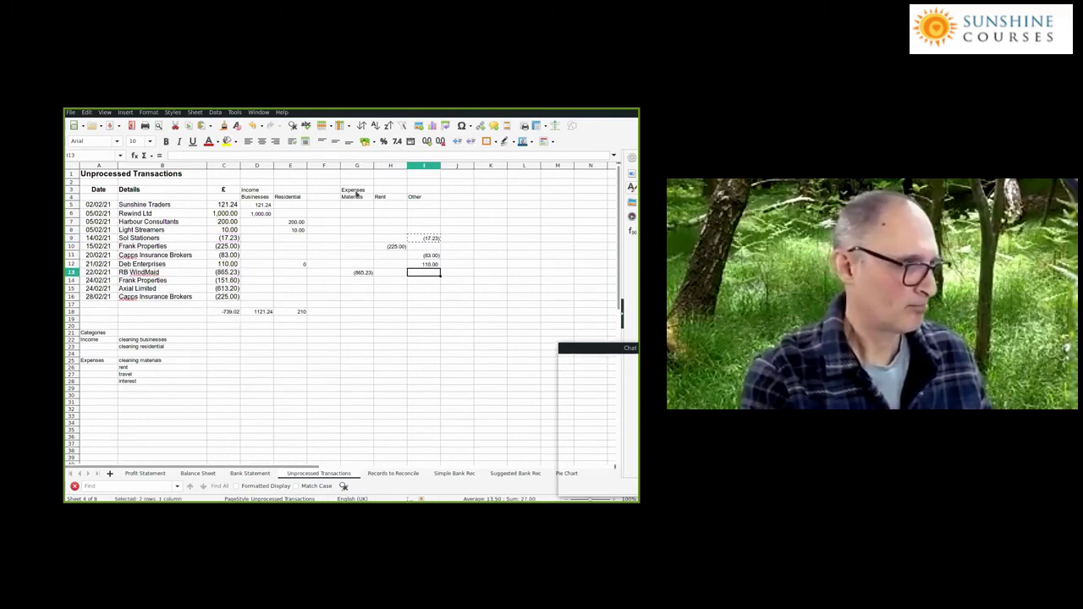
key("Down")
key("shift+Down")
key("shift+Down")
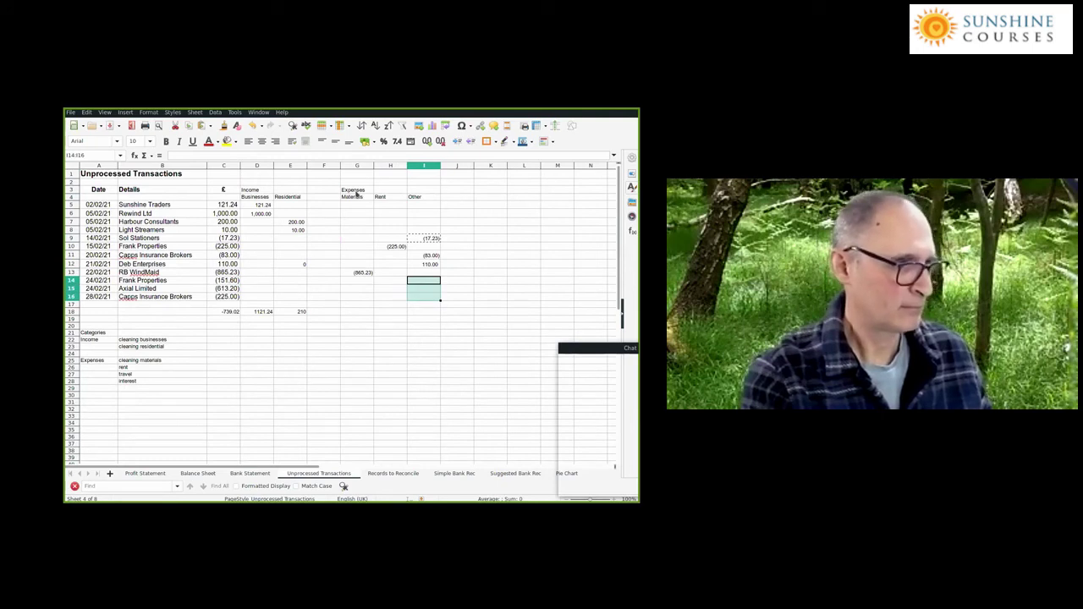
key("ctrl+v")
Total the Materials, Rent and Other columns in G18:I18, summing rows 5 to 17 of each
key("Down")
key("Down")
key("Left")
key("Left")
key("shift+Right")
key("shift+Right")
key("alt+equal")
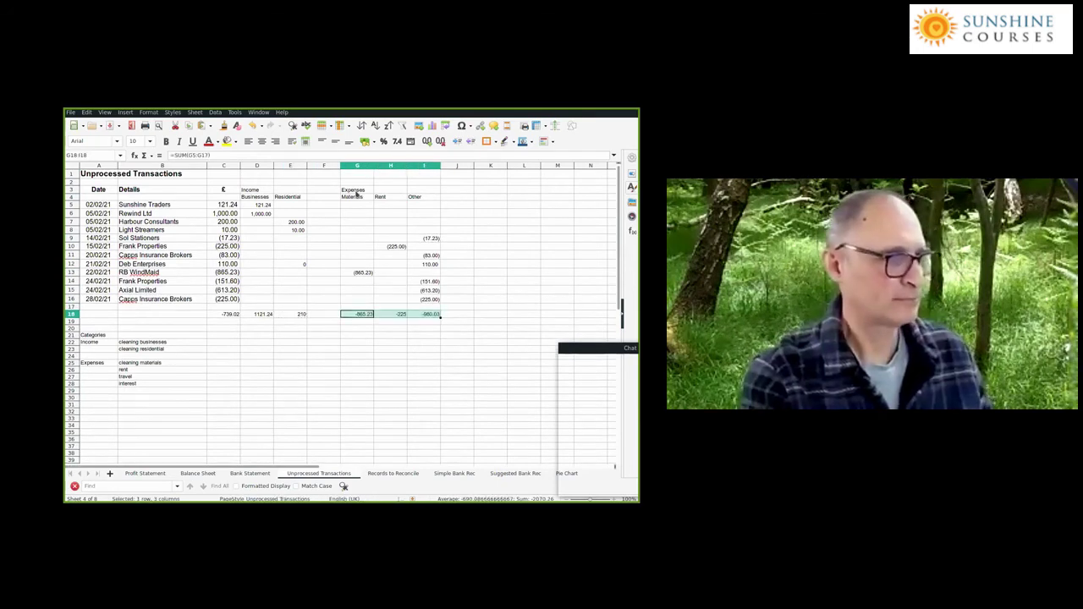
Move the Axial Limited amount from Other in cell I15 to Materials in cell G15
key("shift+Left")
key("shift+Left")
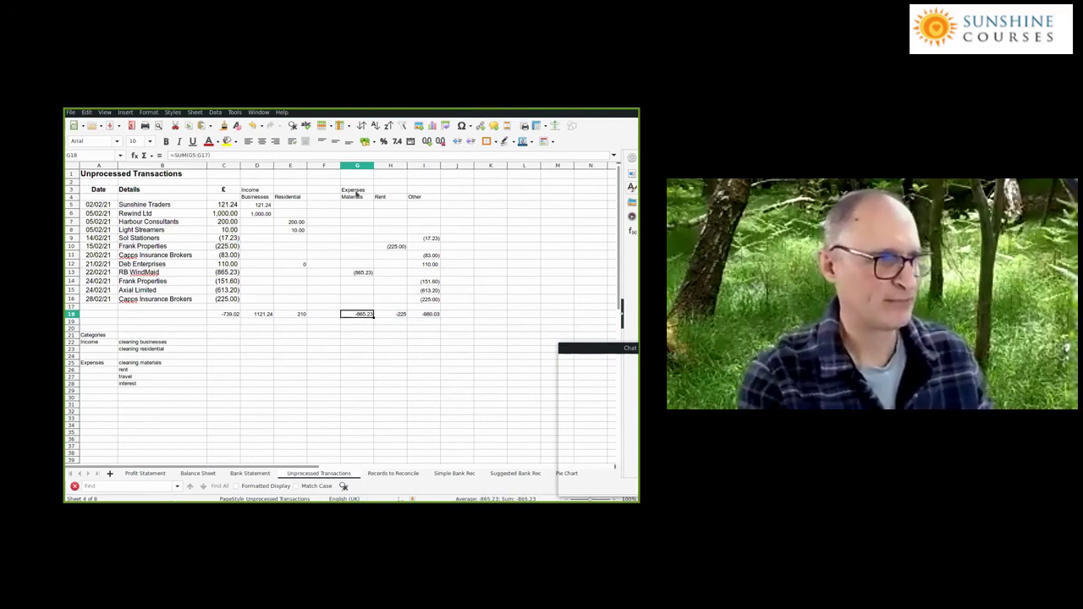
key("Right")
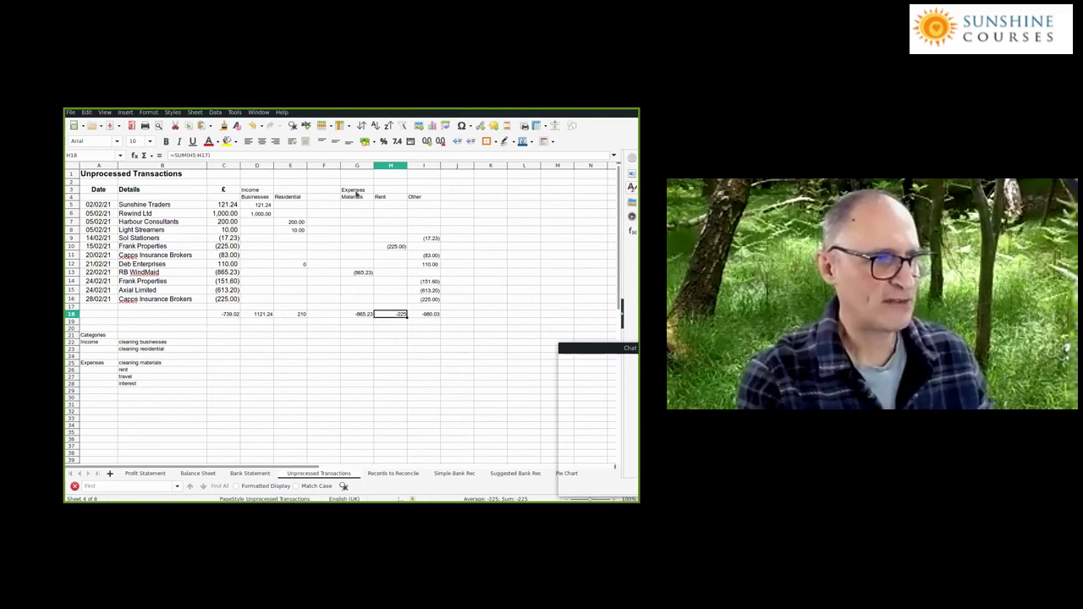
key("Right")
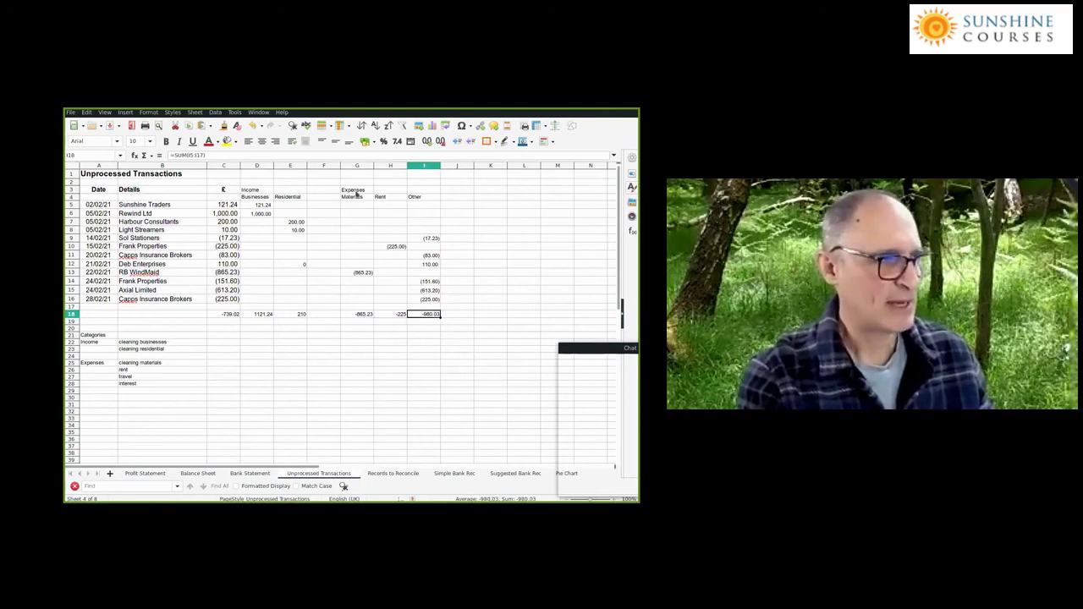
key("Up")
key("Up")
key("Up")
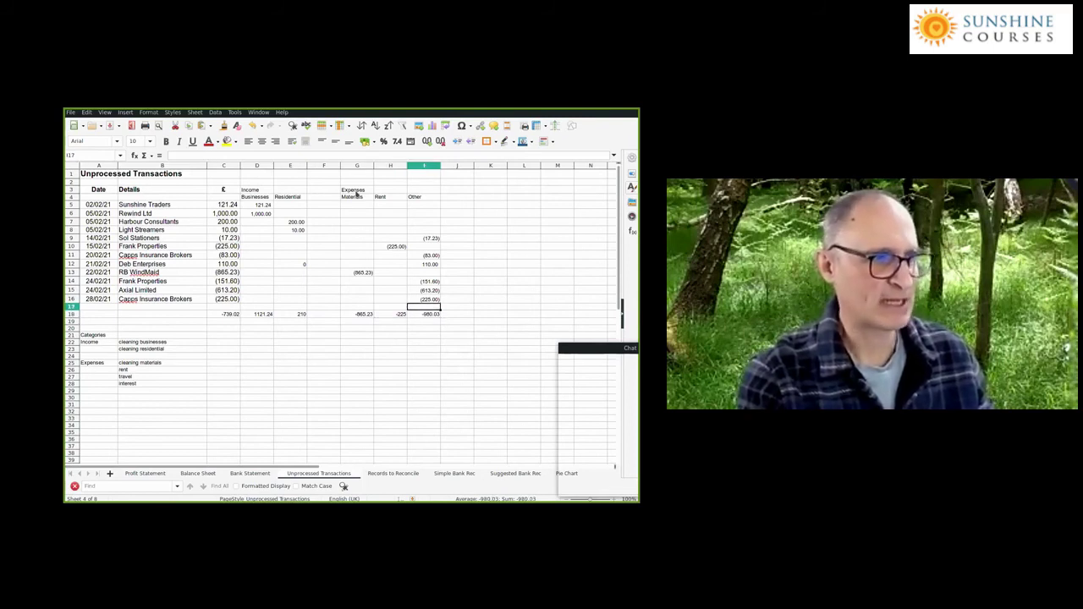
key("ctrl+x")
key("Left")
key("Left")
key("ctrl+v")
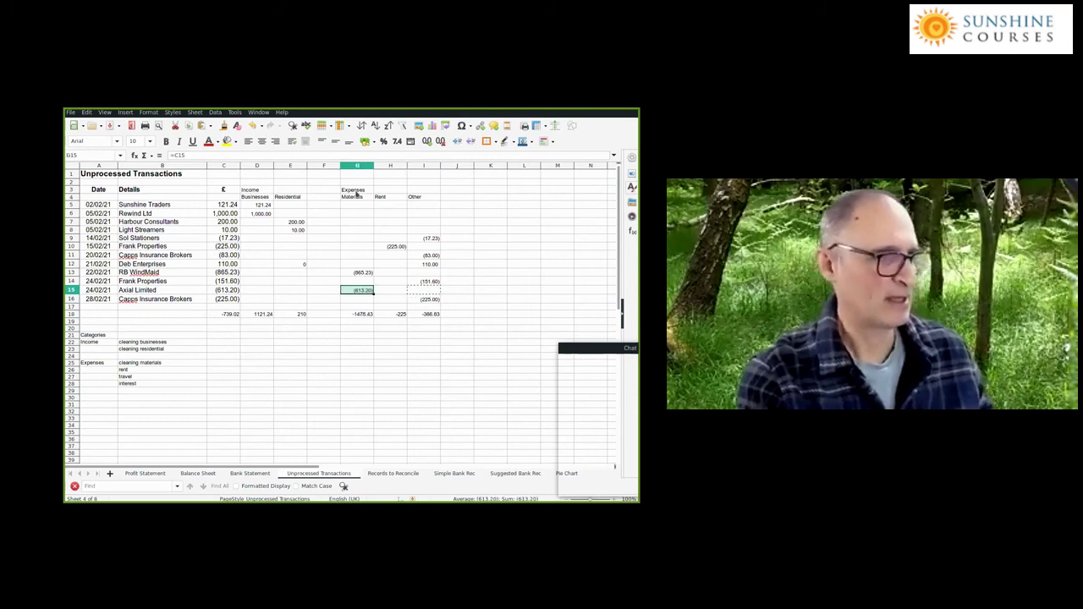
Review the Materials, Rent and Other totals in row 18 and the final Capps Insurance Brokers entry under Other
key("Down")
key("Down")
key("Down")
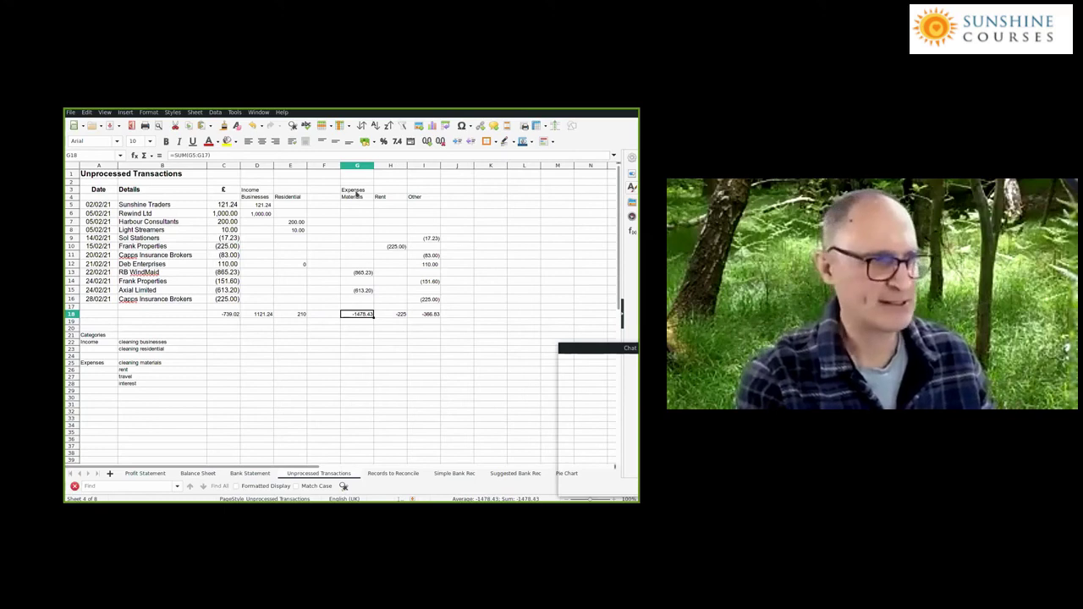
key("Right")
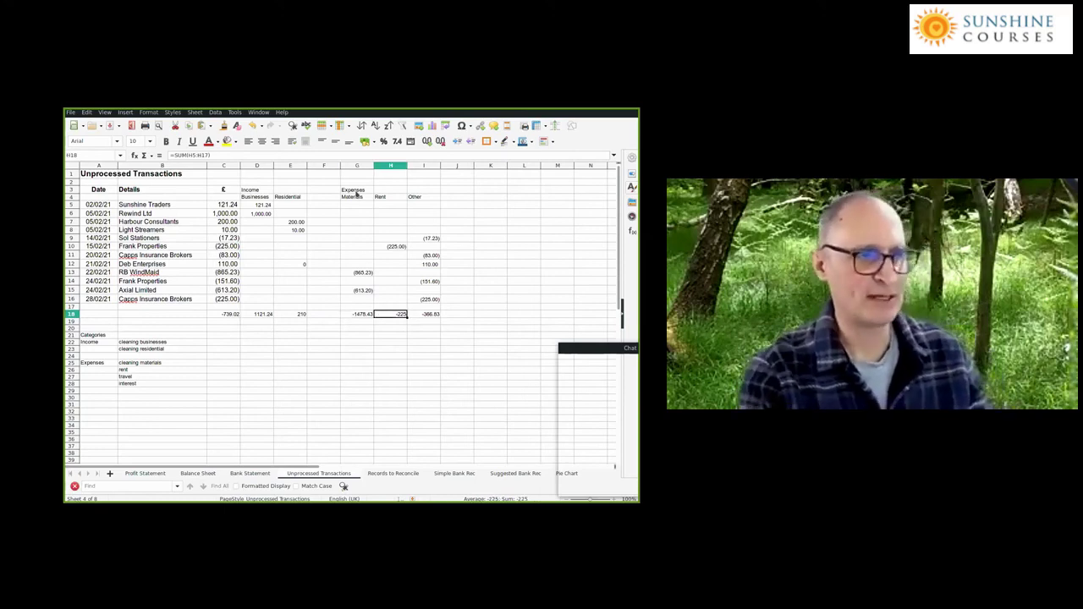
key("Right")
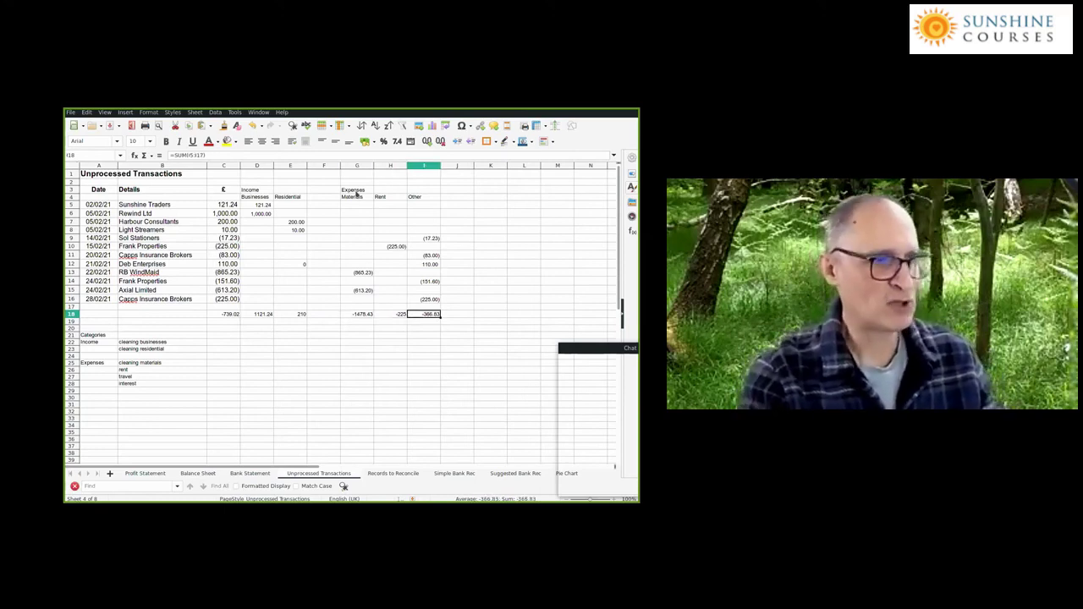
key("Up")
key("Up")
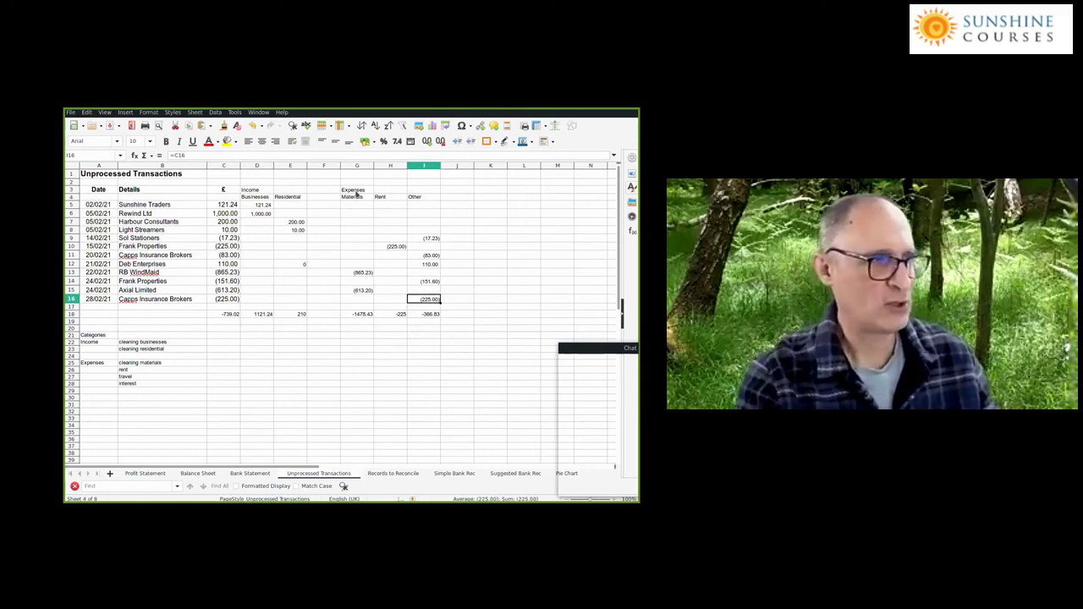
key("Down")
key("Down")
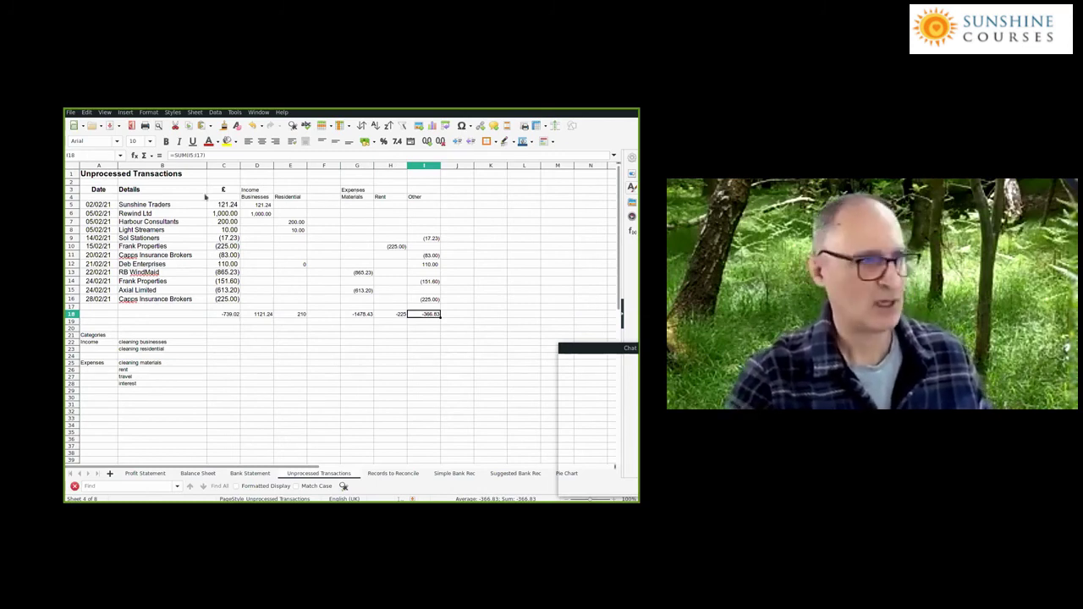
Review the transaction list in A5:C16 against the income totals in D18:E18 and the expense totals in G18:I18
left_click_drag(220, 302, 93, 205)
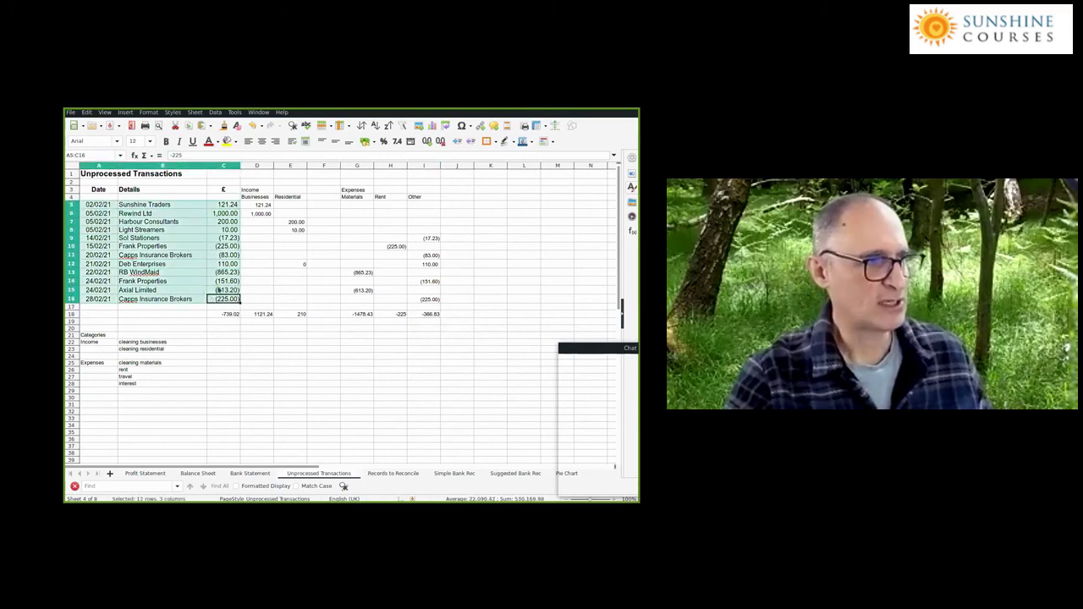
left_click(265, 264)
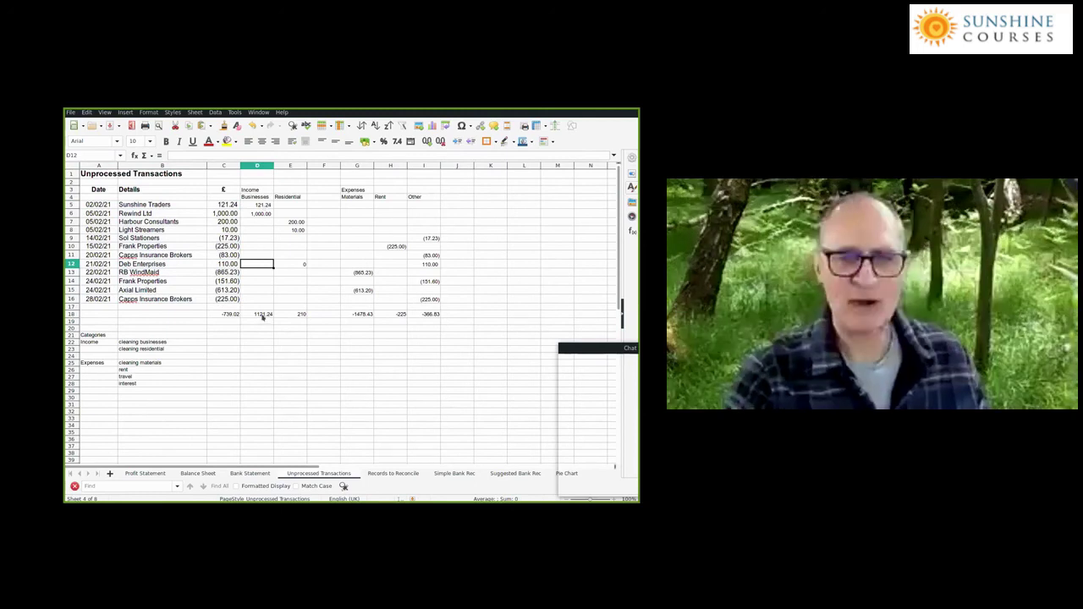
left_click_drag(263, 315, 279, 317)
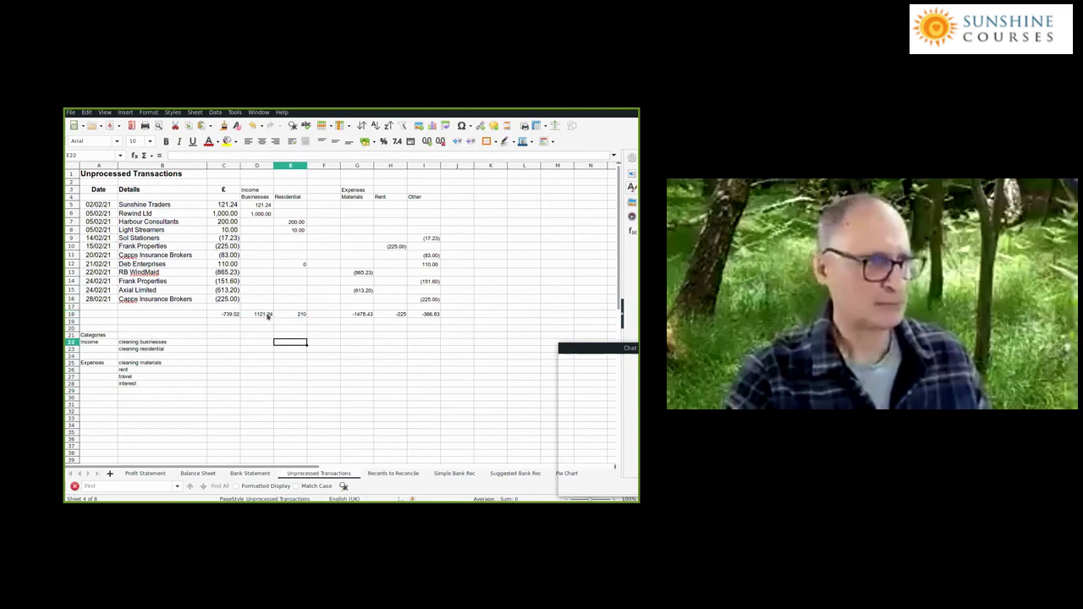
left_click_drag(257, 314, 288, 315)
left_click(310, 351)
left_click_drag(359, 314, 432, 315)
left_click(410, 357)
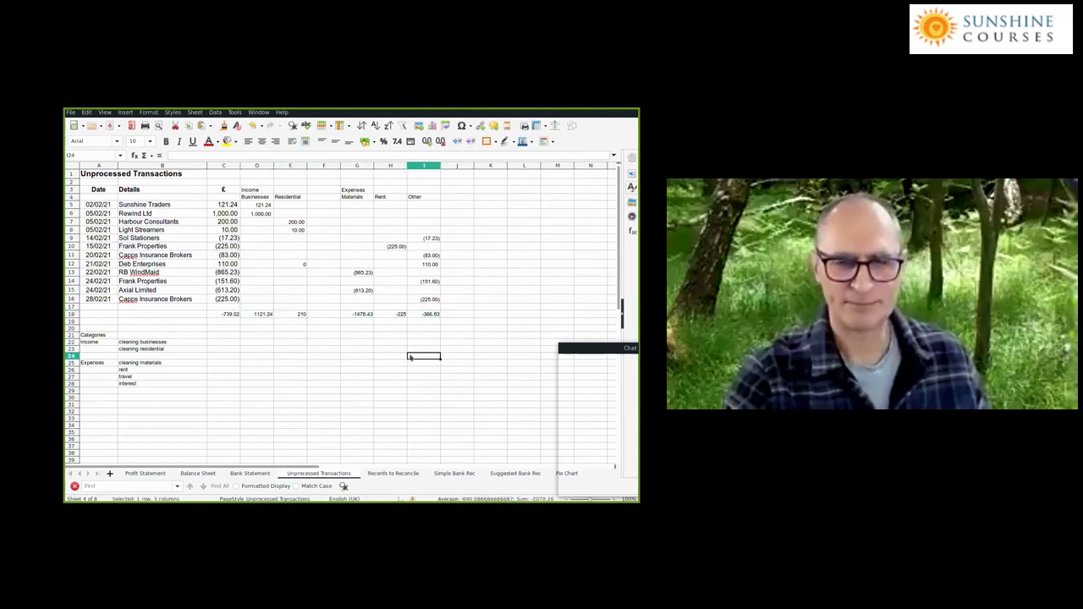